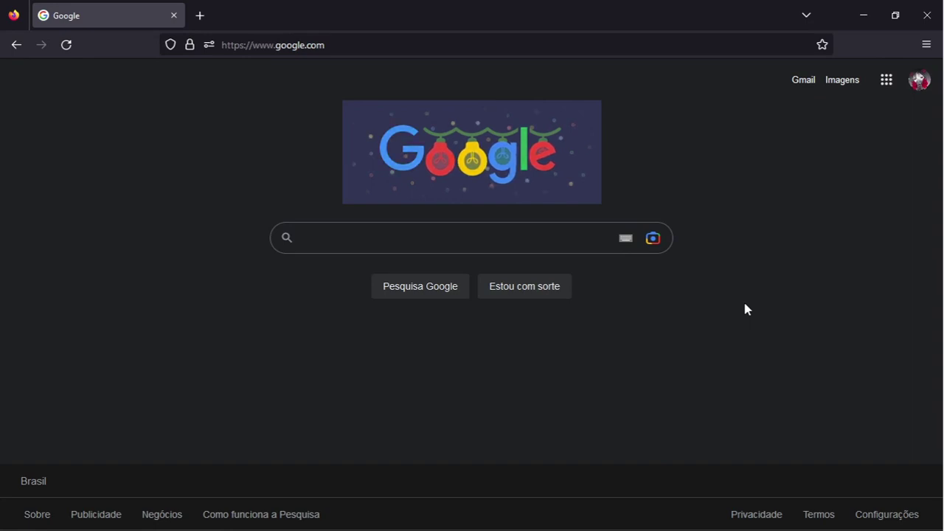
Run a Google search for 'godot download' from the Google search box
{"action": "left_click", "coordinate": [507, 241]}
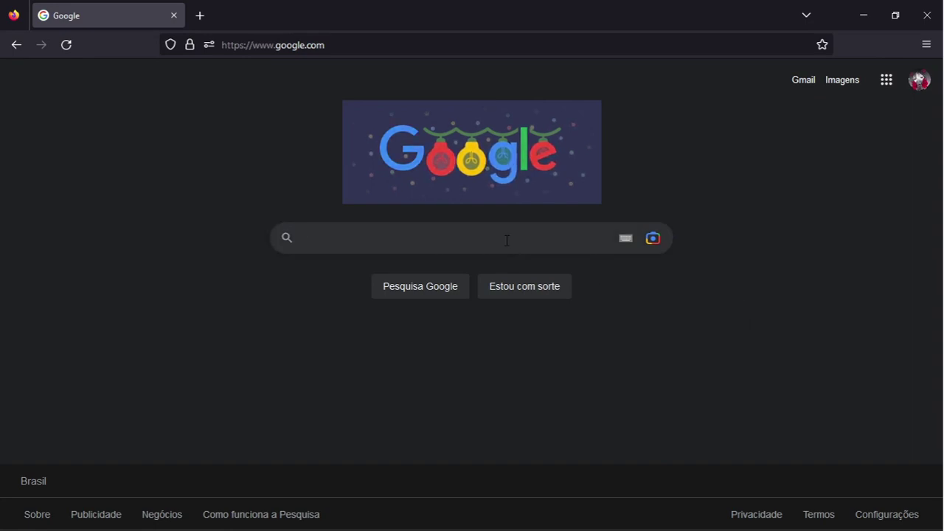
{"action": "type", "text": "godot "}
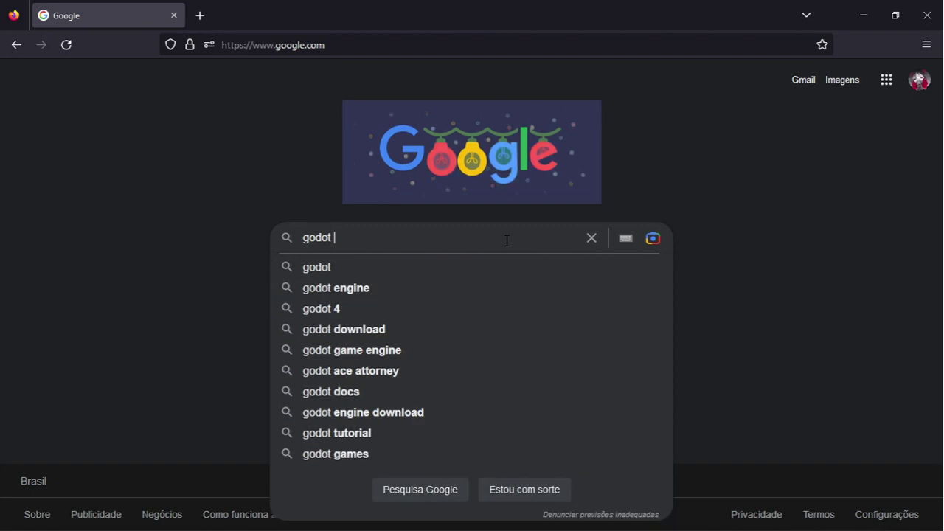
{"action": "type", "text": "download"}
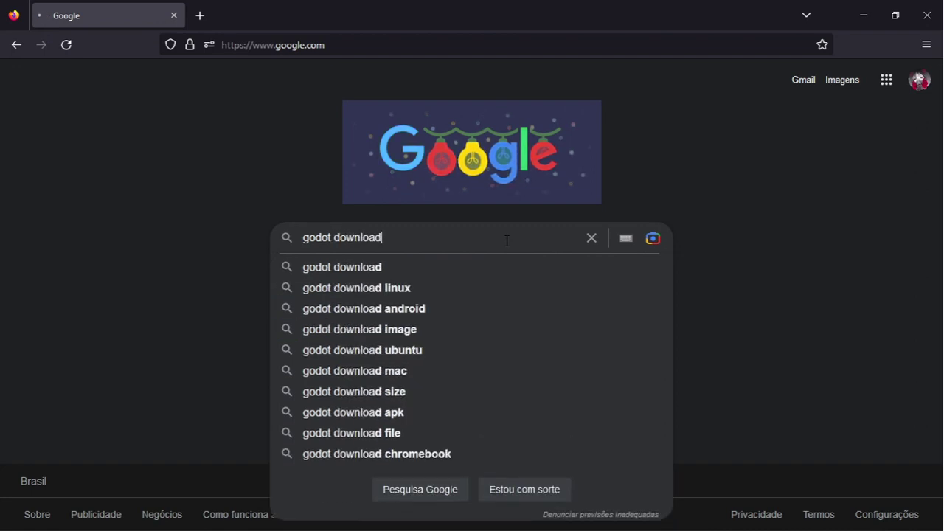
{"action": "key", "text": "Return"}
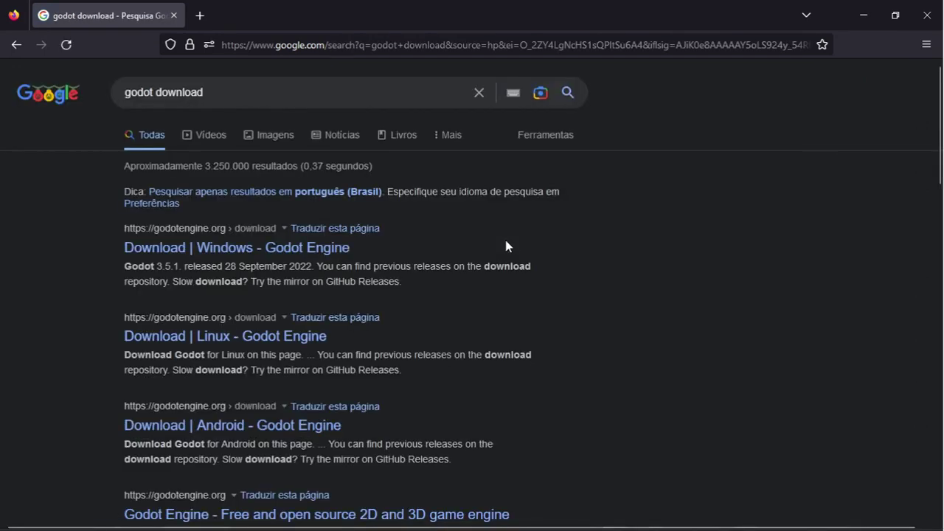
{"action": "left_click", "coordinate": [227, 249]}
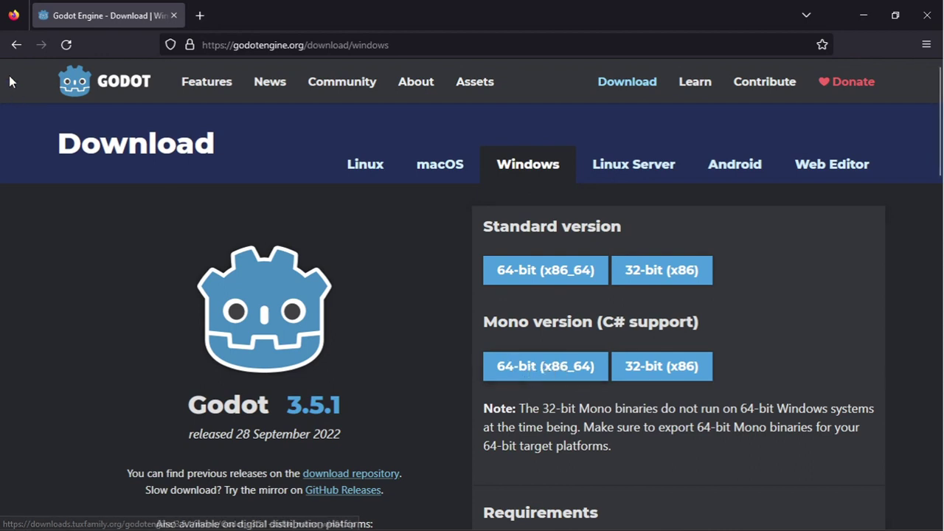
{"action": "left_click", "coordinate": [17, 46]}
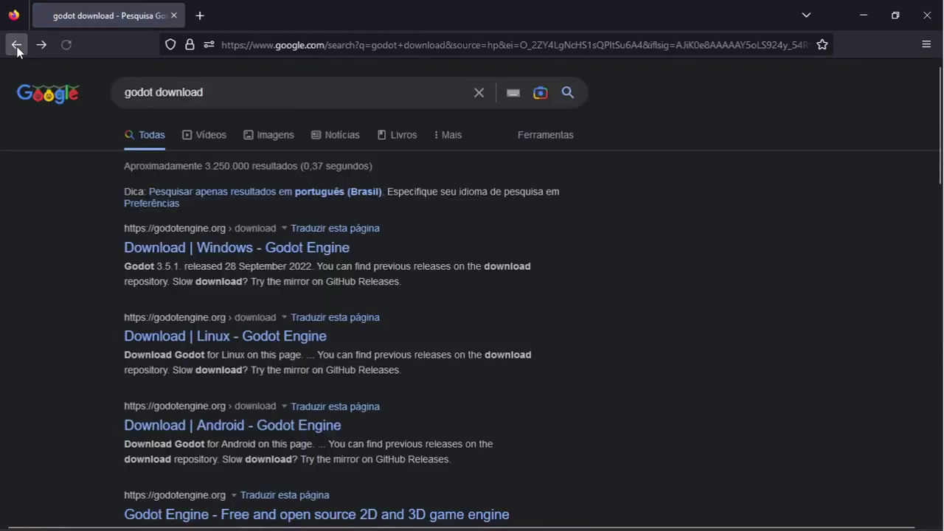
Change the Google query to 'godot 4 download' and run the search
{"action": "double_click", "coordinate": [172, 93]}
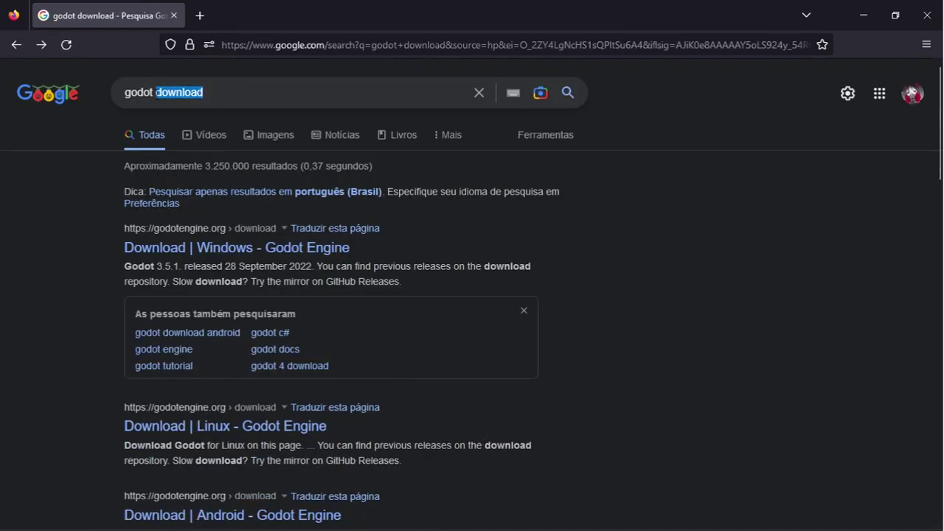
{"action": "type", "text": "4 dow"}
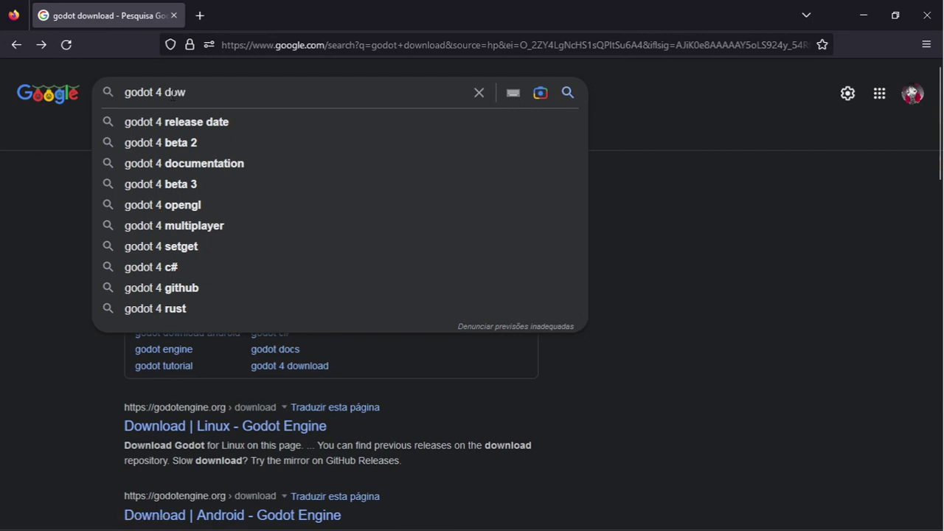
{"action": "type", "text": "nload"}
{"action": "key", "text": "Return"}
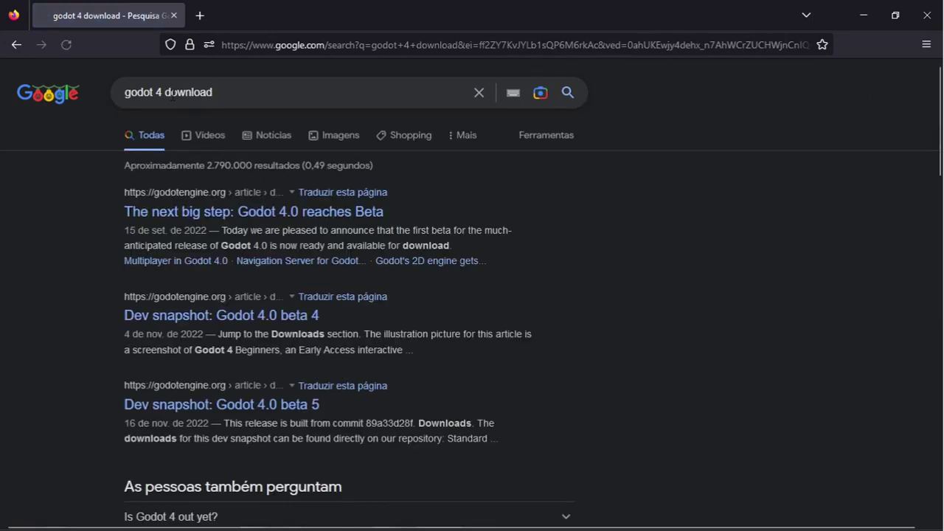
Open the 'Dev snapshot: Godot 4.0 beta 5' article and bring its Downloads section into view
{"action": "left_click", "coordinate": [177, 406]}
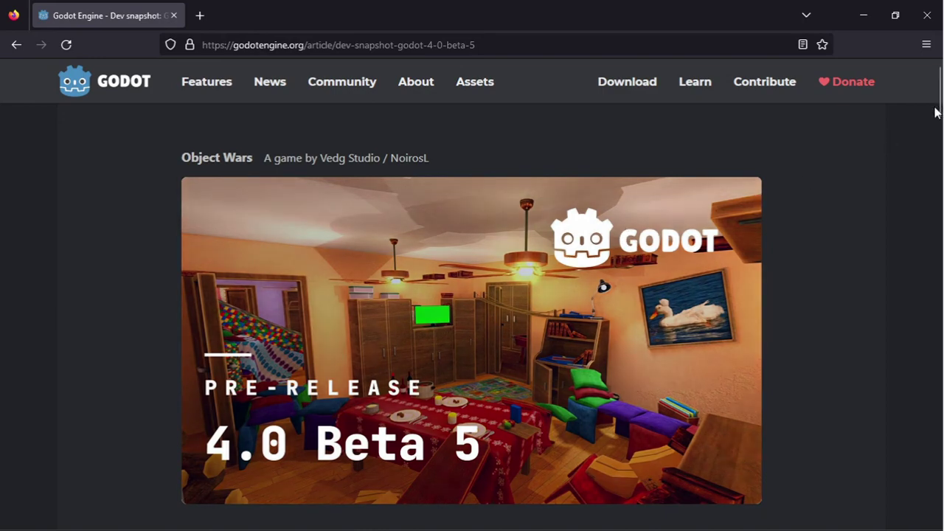
{"action": "scroll", "coordinate": [935, 111], "scroll_direction": "down", "scroll_amount": 1}
{"action": "scroll", "coordinate": [472, 295], "scroll_direction": "down", "scroll_amount": 20}
{"action": "scroll", "coordinate": [472, 295], "scroll_direction": "down", "scroll_amount": 10}
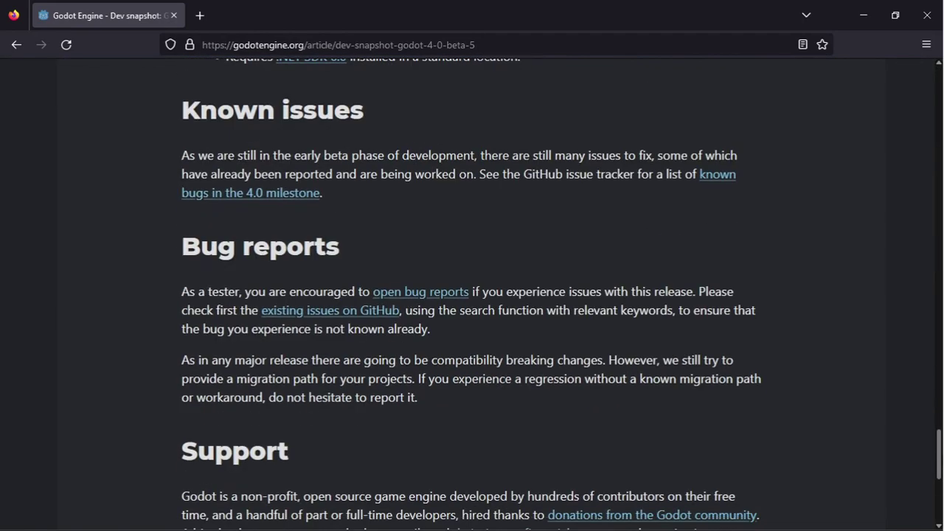
{"action": "scroll", "coordinate": [472, 295], "scroll_direction": "down", "scroll_amount": 2}
{"action": "scroll", "coordinate": [472, 296], "scroll_direction": "down", "scroll_amount": 1}
{"action": "scroll", "coordinate": [472, 295], "scroll_direction": "up", "scroll_amount": 3}
{"action": "scroll", "coordinate": [472, 295], "scroll_direction": "up", "scroll_amount": 6}
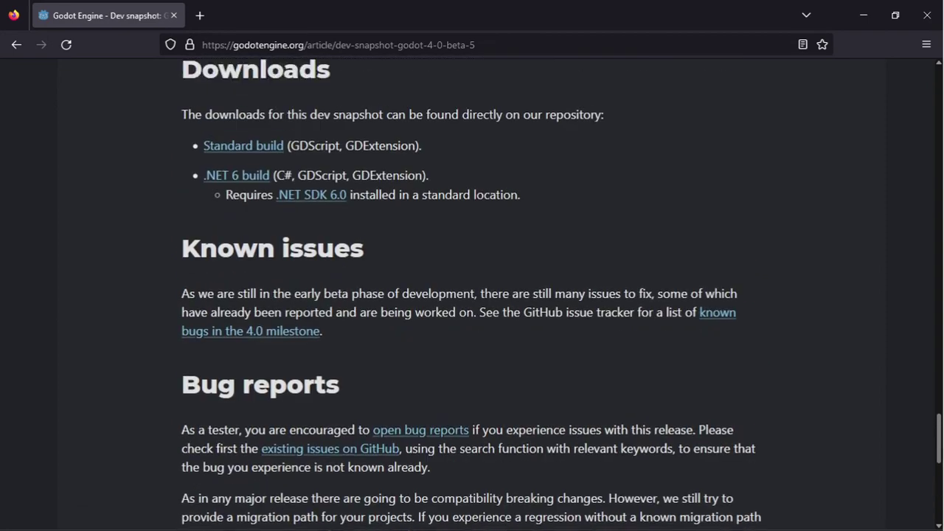
{"action": "scroll", "coordinate": [472, 295], "scroll_direction": "up", "scroll_amount": 3}
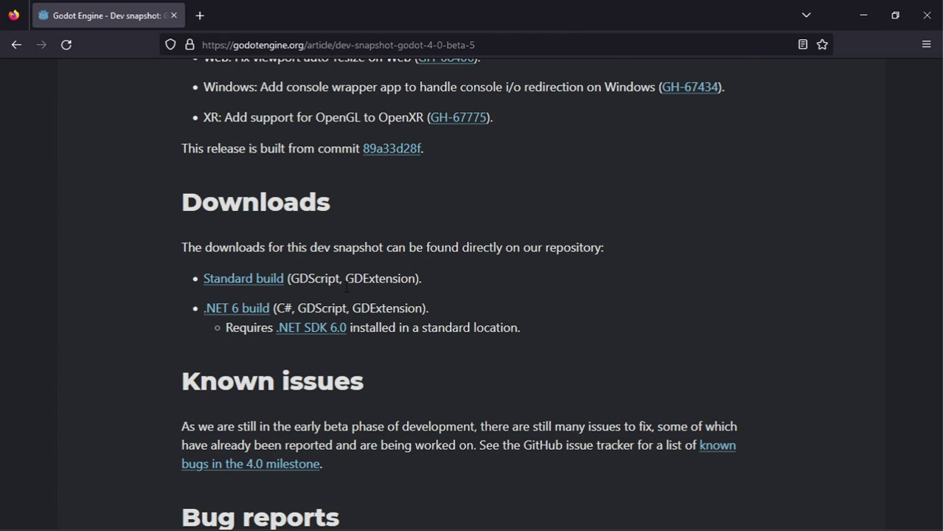
Open the .NET 6 build folder and download Godot_v4.0-beta5_mono_win64.zip
{"action": "left_click", "coordinate": [239, 315]}
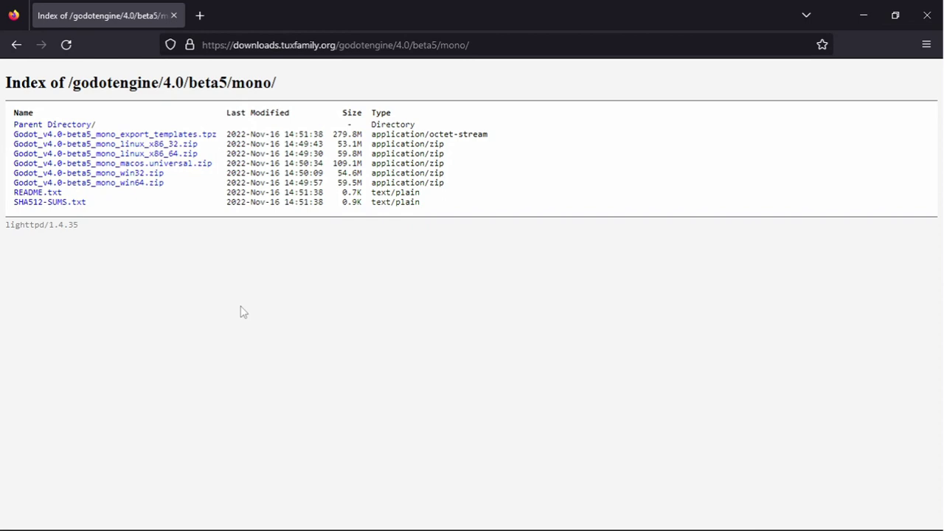
{"action": "left_click", "coordinate": [144, 184]}
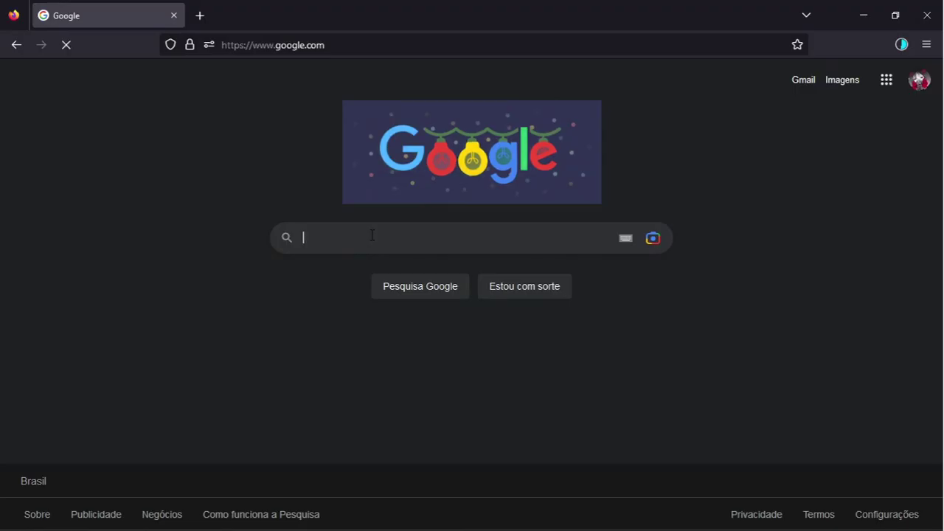
Search Google for 'download visual studio'
{"action": "type", "text": "down"}
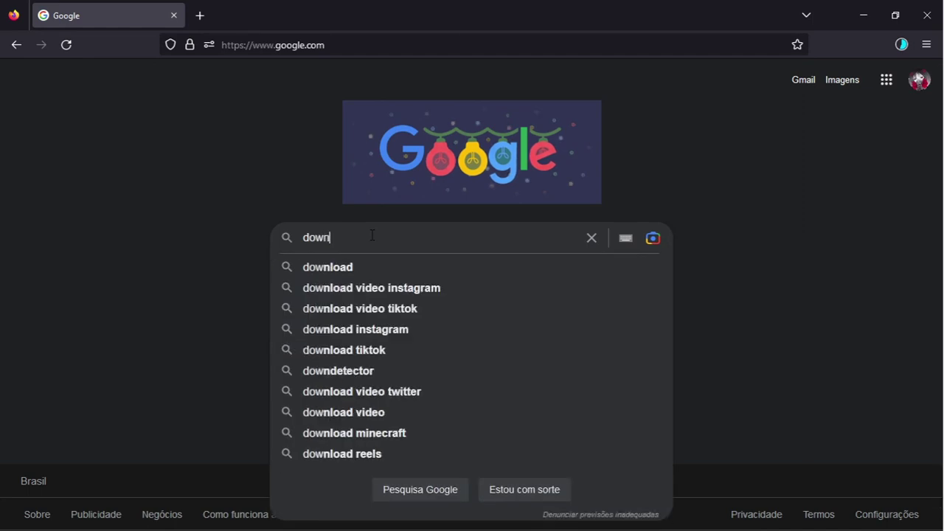
{"action": "type", "text": "load vi"}
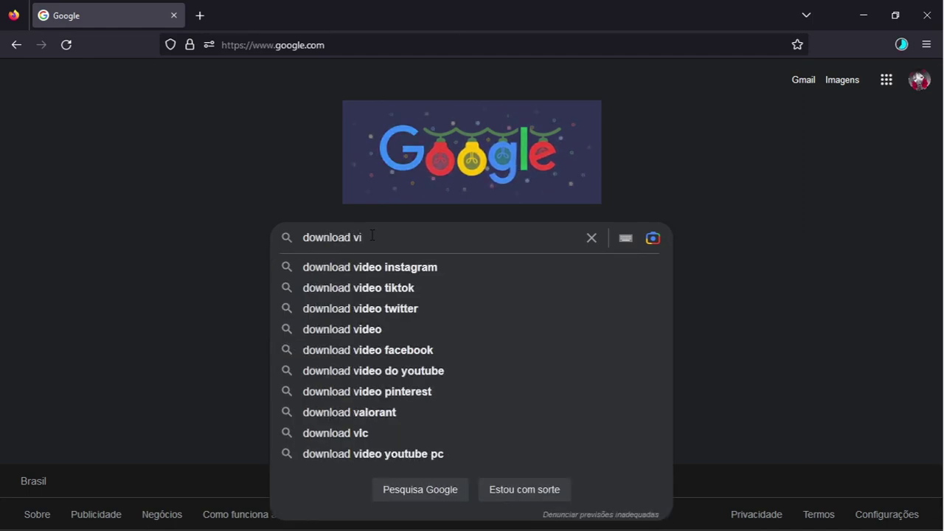
{"action": "type", "text": "sual s"}
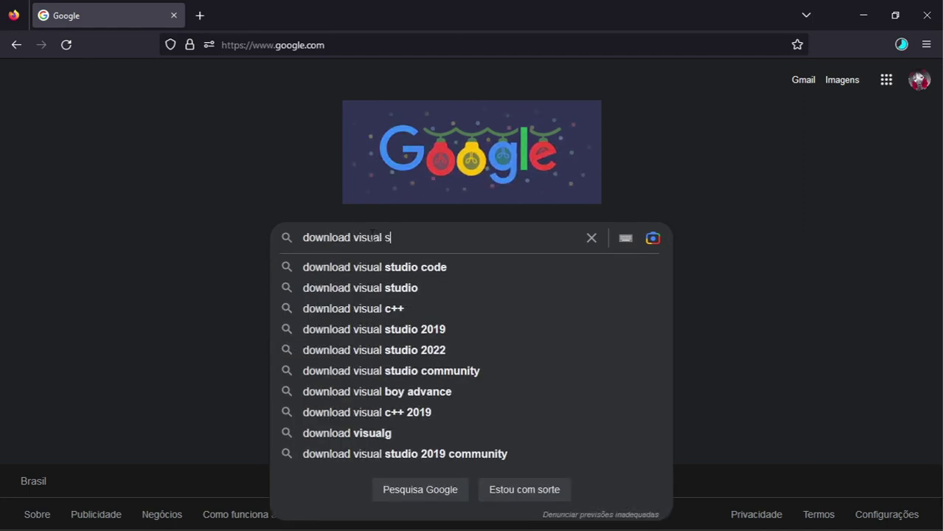
{"action": "type", "text": "tudio"}
{"action": "key", "text": "Return"}
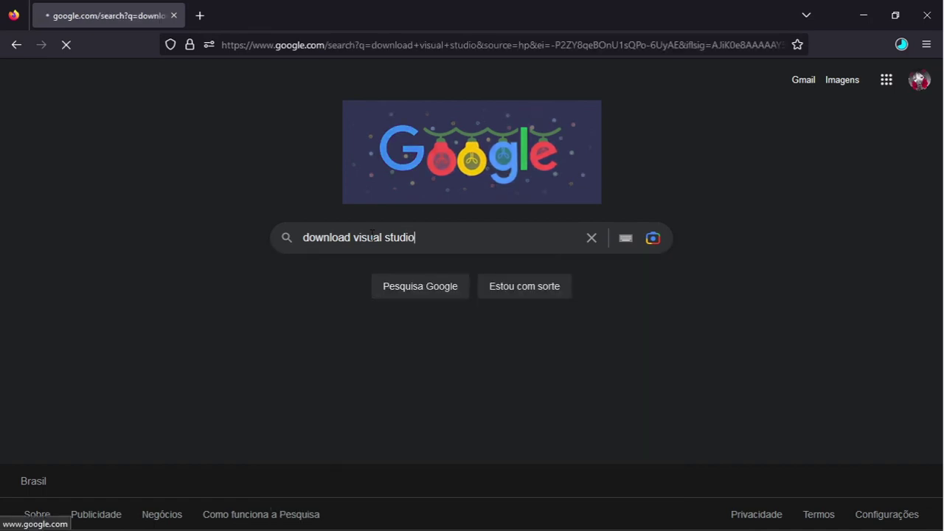
Download the free Visual Studio Community 2022 installer and run VisualStudioSetup.exe
{"action": "left_click", "coordinate": [401, 216]}
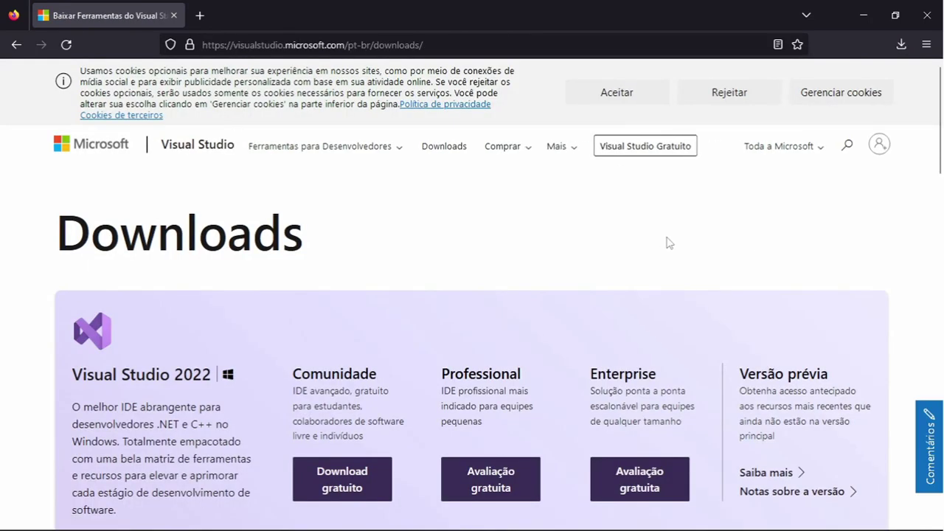
{"action": "scroll", "coordinate": [941, 161], "scroll_direction": "down", "scroll_amount": 1}
{"action": "scroll", "coordinate": [940, 161], "scroll_direction": "down", "scroll_amount": 2}
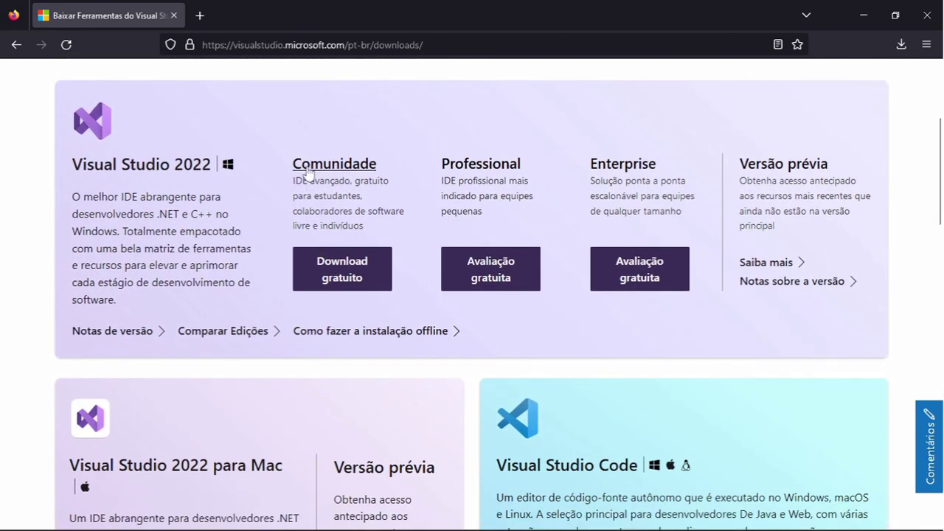
{"action": "left_click", "coordinate": [296, 168]}
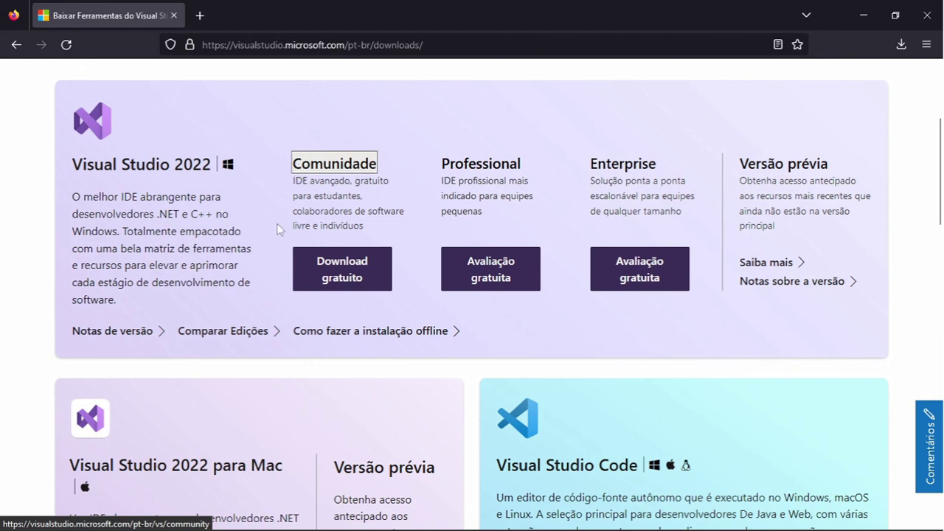
{"action": "left_click", "coordinate": [331, 271]}
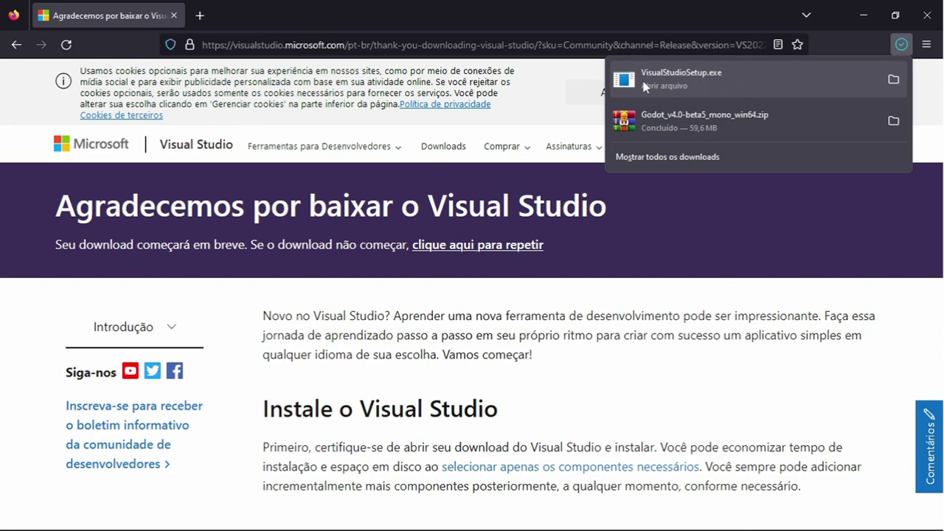
{"action": "left_click", "coordinate": [649, 88]}
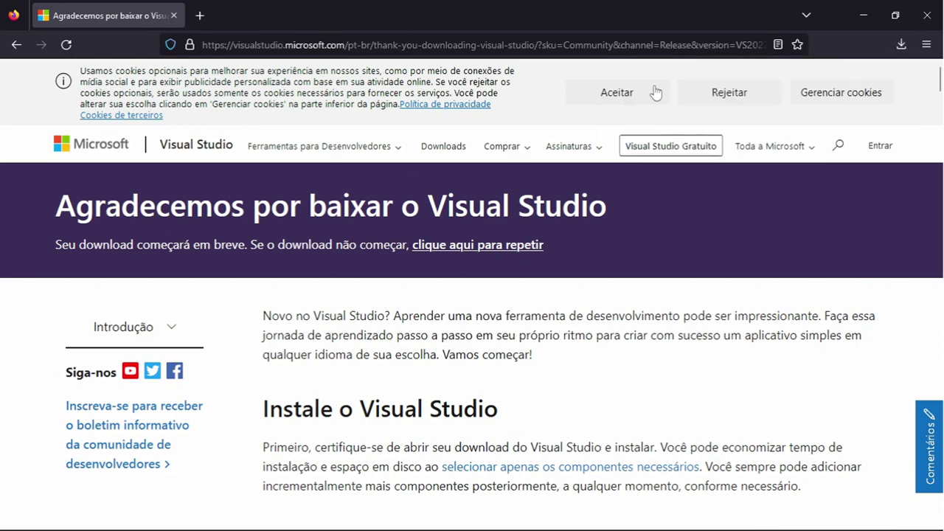
Close the browser and check Community 2022's workloads, leaving .NET desktop development ticked
{"action": "left_click", "coordinate": [936, 12]}
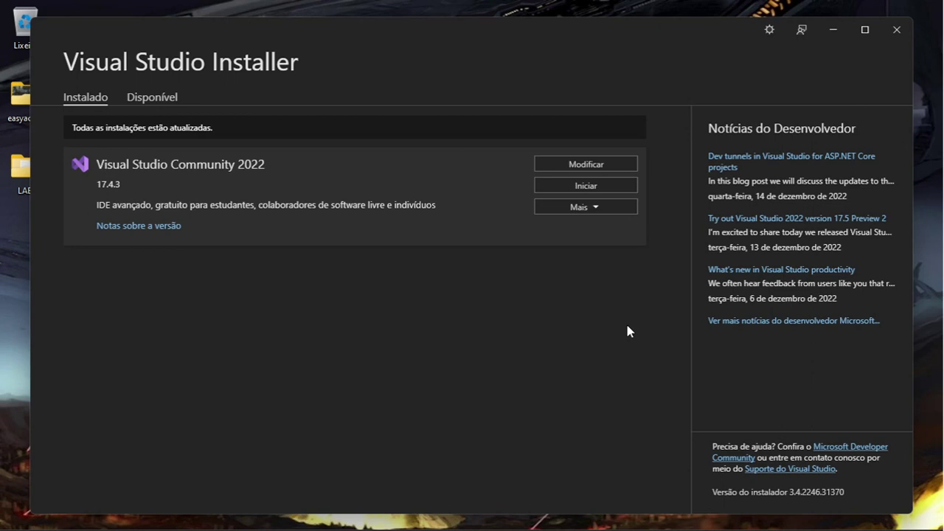
{"action": "left_click", "coordinate": [600, 166]}
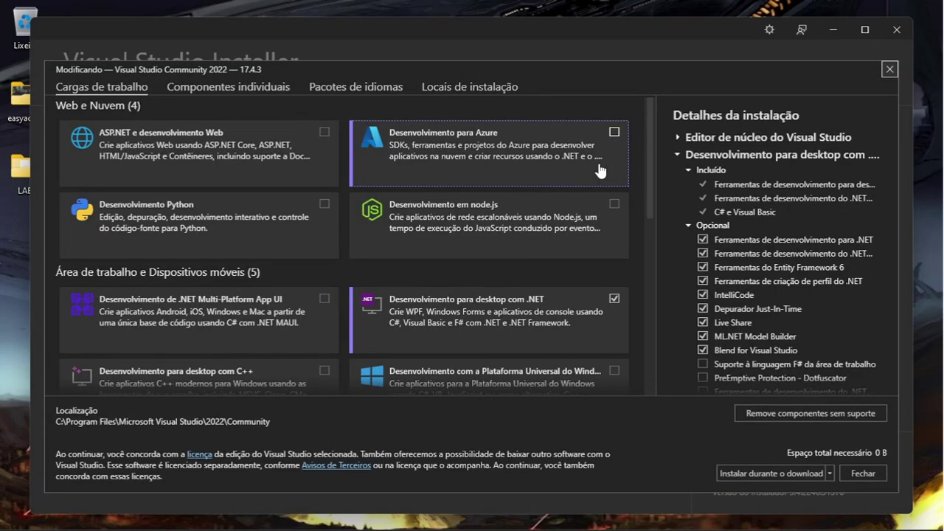
{"action": "scroll", "coordinate": [612, 213], "scroll_direction": "down", "scroll_amount": 2}
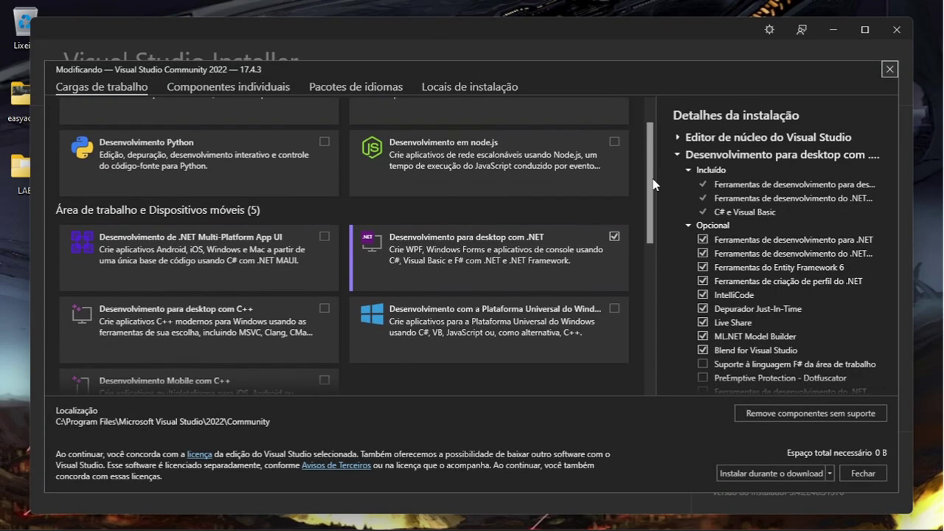
{"action": "left_click", "coordinate": [615, 237]}
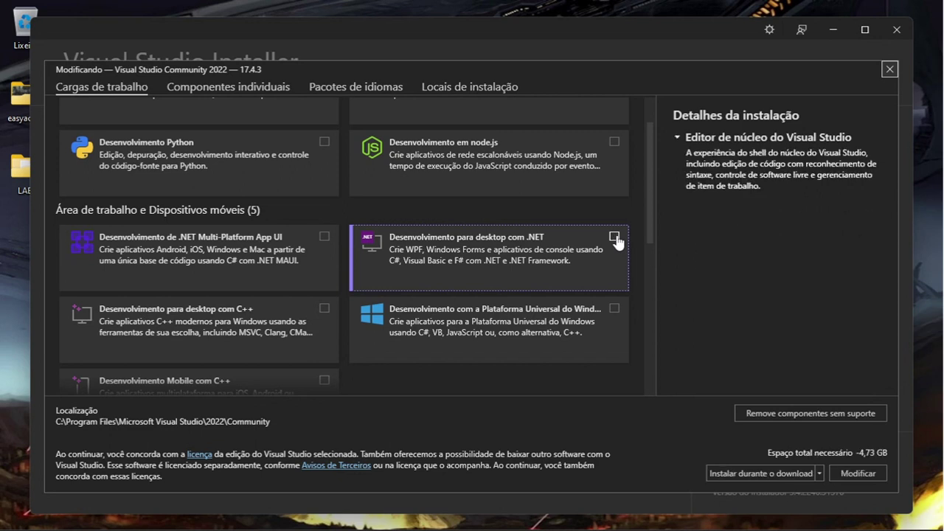
{"action": "left_click", "coordinate": [615, 238]}
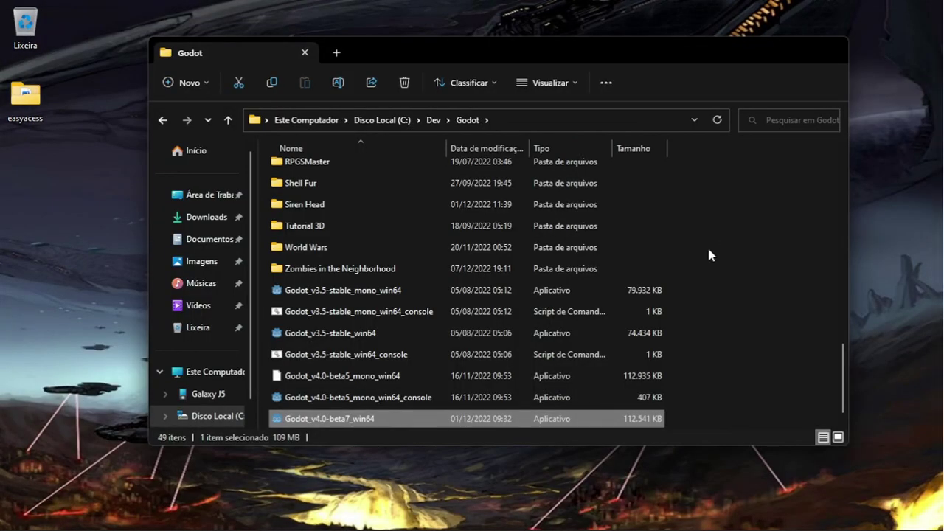
Run Godot_v4.0-beta5_mono_win64 from the C:\Dev\Godot folder
{"action": "left_click", "coordinate": [396, 382]}
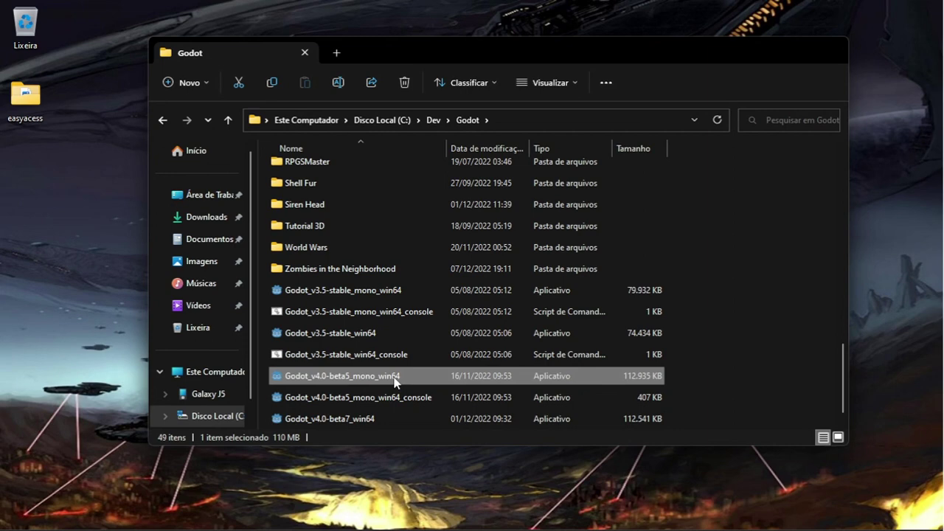
{"action": "double_click", "coordinate": [396, 382]}
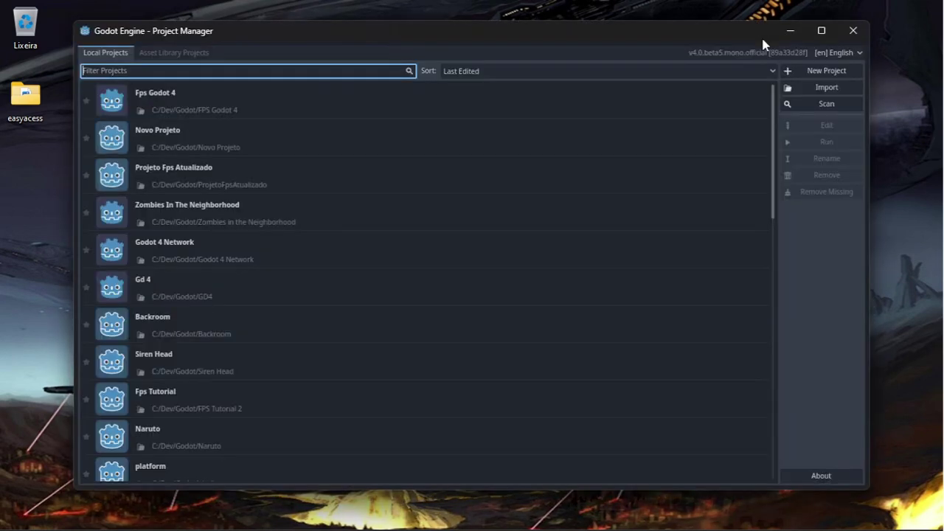
Start a new project named HighScore and browse its path to C:/Dev/Godot
{"action": "left_click", "coordinate": [806, 74]}
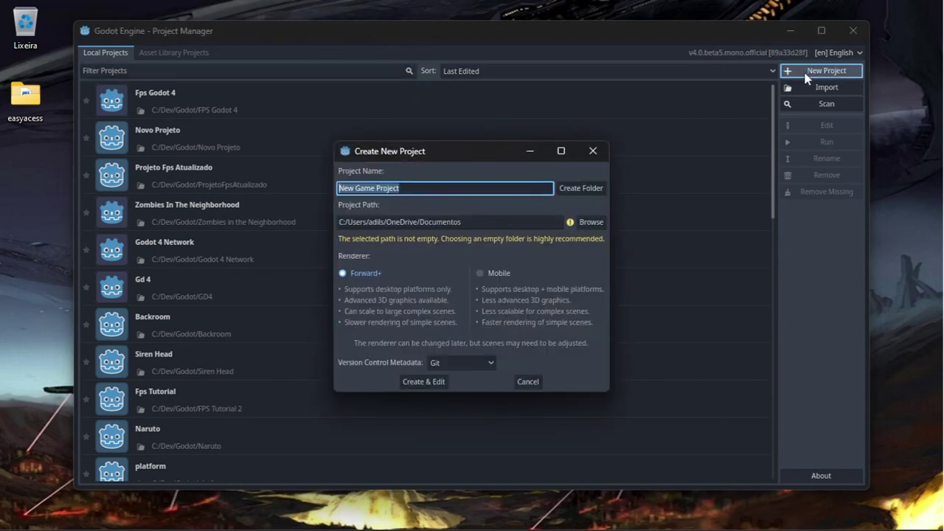
{"action": "type", "text": "High"}
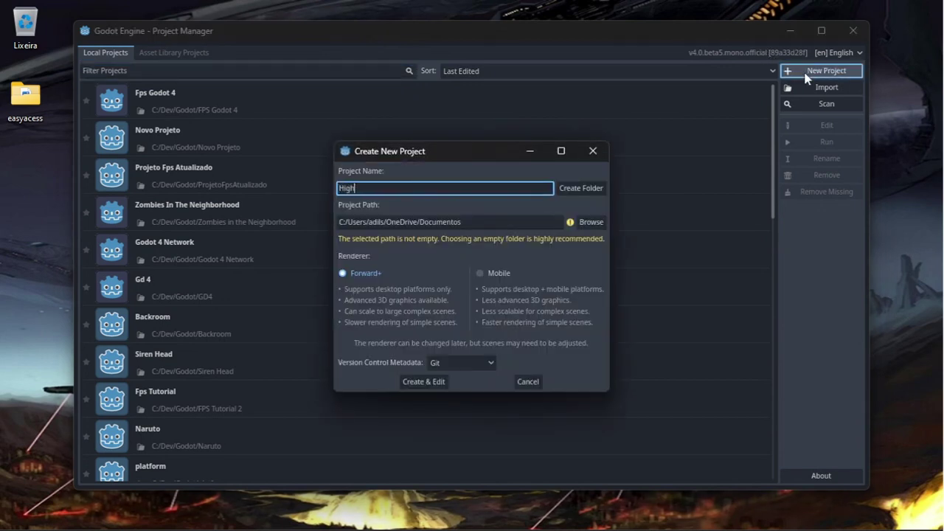
{"action": "type", "text": "Sco"}
{"action": "type", "text": "re"}
{"action": "left_click", "coordinate": [588, 223]}
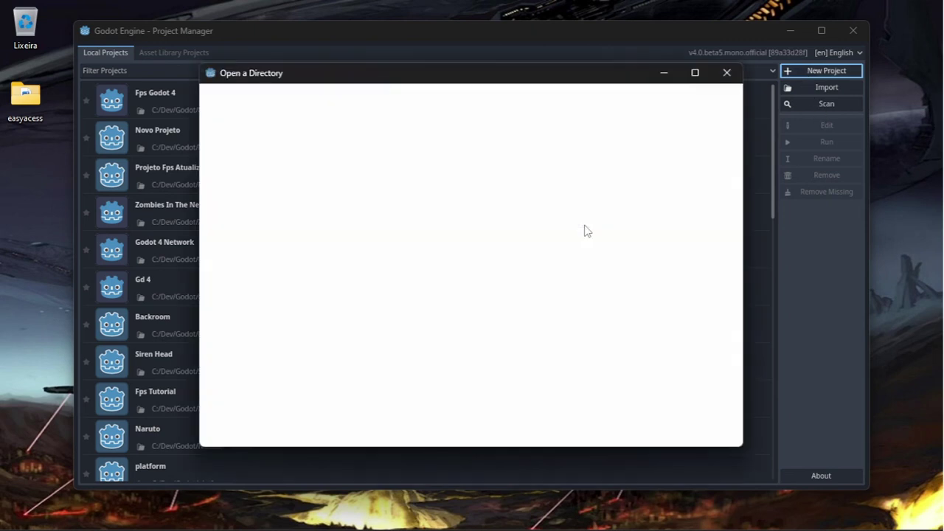
{"action": "left_click", "coordinate": [234, 93]}
{"action": "left_click", "coordinate": [233, 93]}
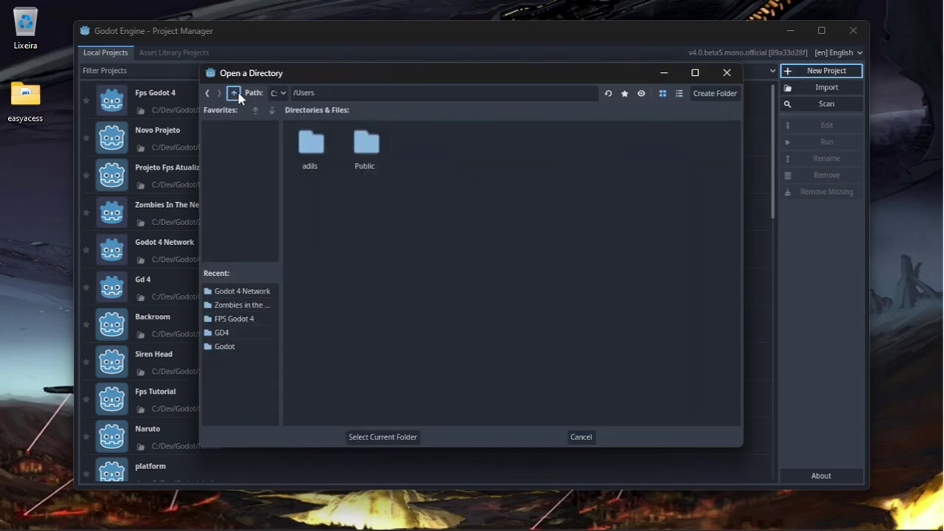
{"action": "left_click", "coordinate": [233, 93]}
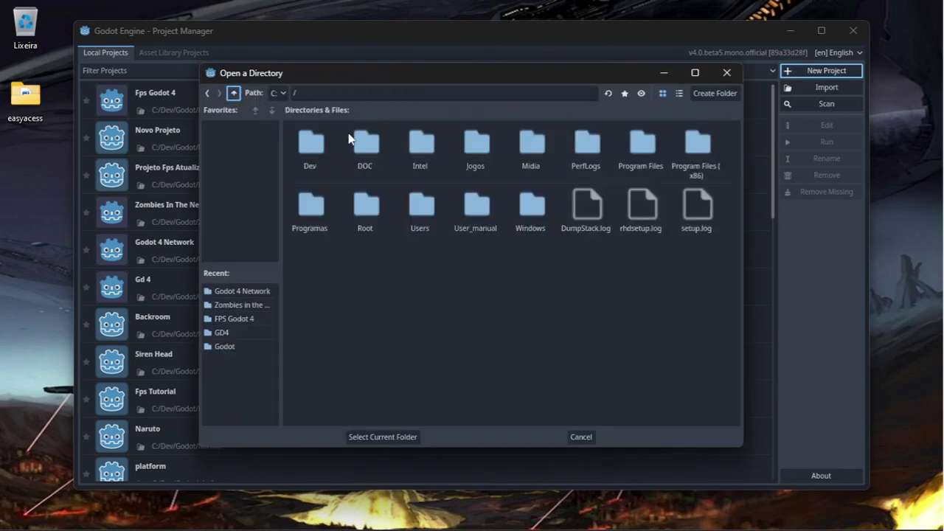
{"action": "double_click", "coordinate": [310, 143]}
{"action": "double_click", "coordinate": [422, 144]}
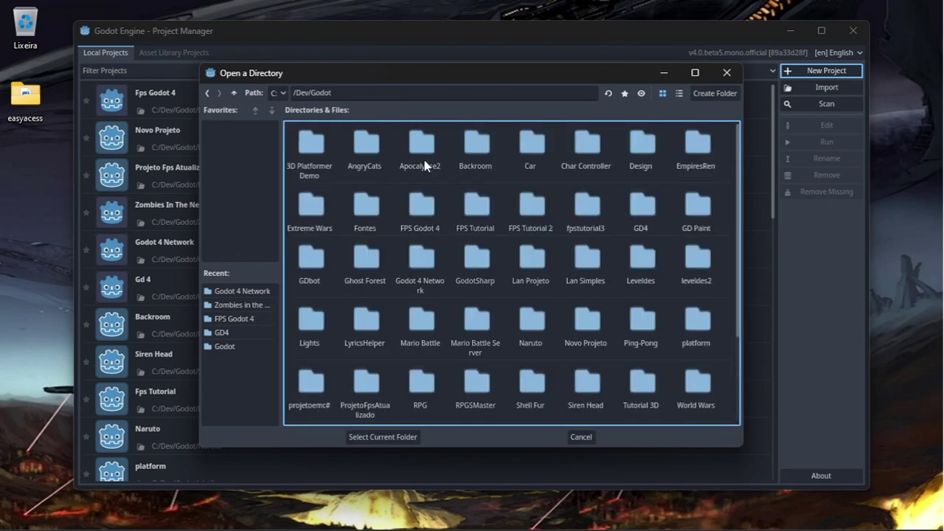
Create a HighScore folder as the project path and set version control metadata to None
{"action": "left_click", "coordinate": [712, 93]}
{"action": "type", "text": "Hi"}
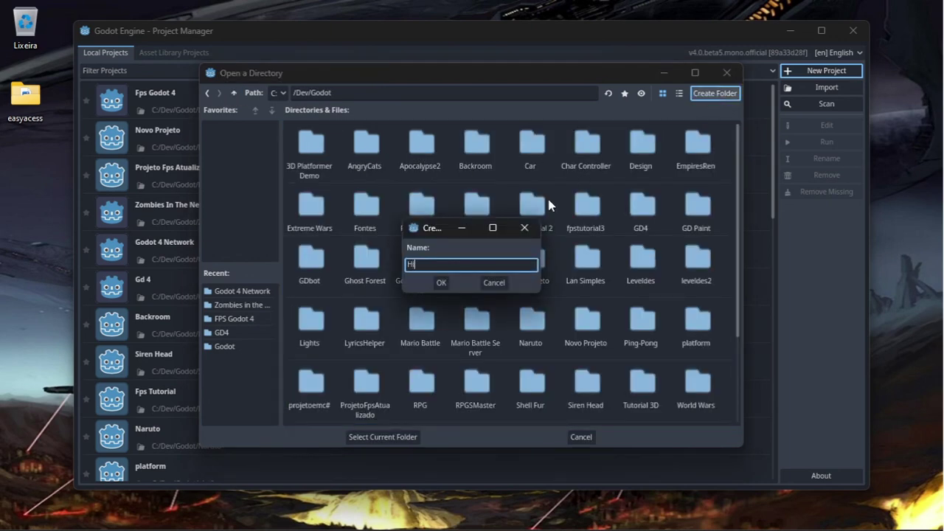
{"action": "type", "text": "ghS"}
{"action": "type", "text": "core"}
{"action": "key", "text": "Return"}
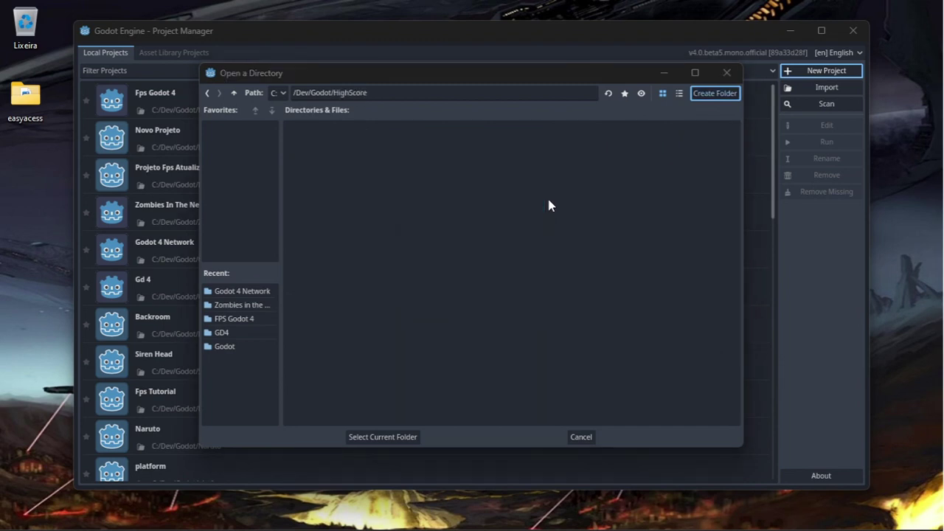
{"action": "key", "text": "Return"}
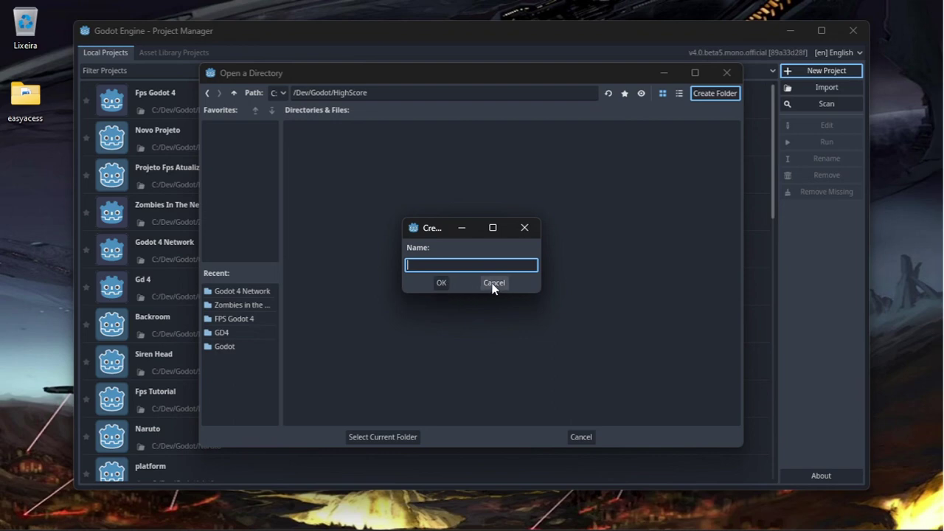
{"action": "left_click", "coordinate": [495, 284]}
{"action": "left_click", "coordinate": [405, 436]}
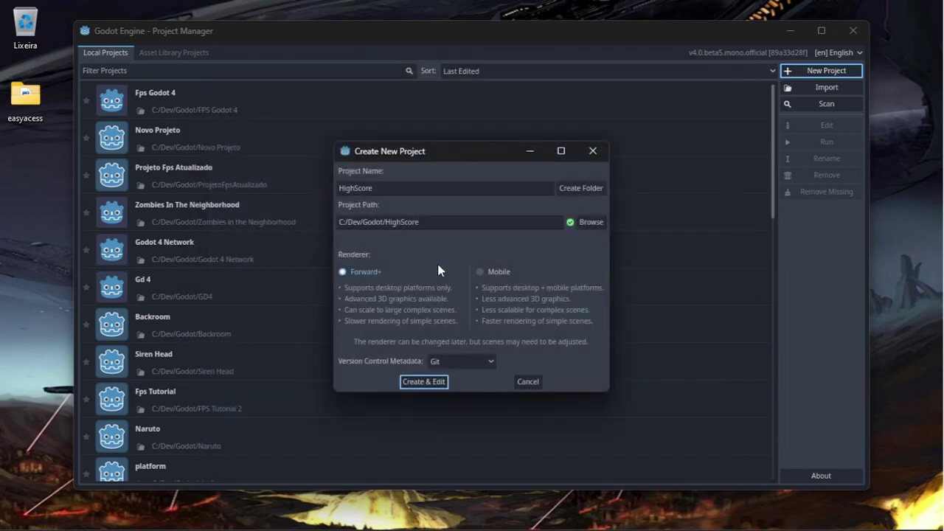
{"action": "left_click", "coordinate": [463, 360]}
{"action": "left_click", "coordinate": [463, 377]}
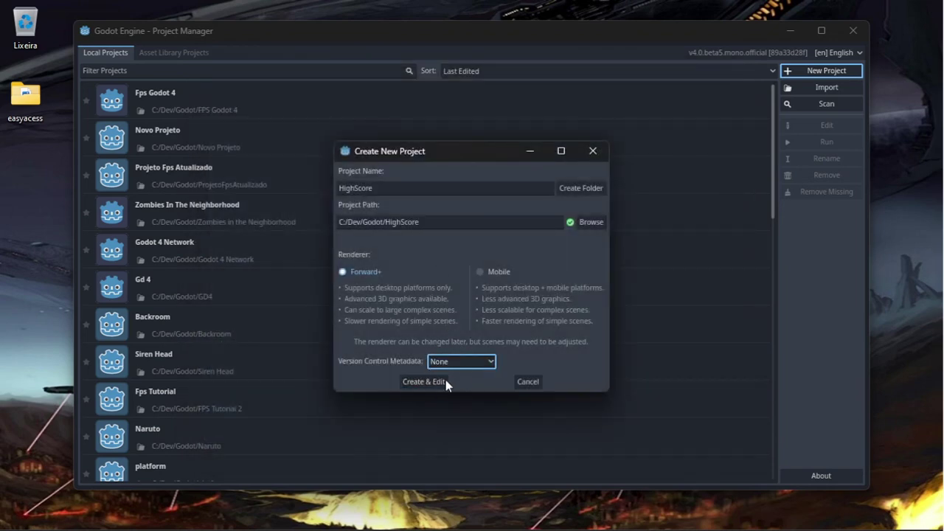
Create and open the HighScore project, give the scene a User Interface root, and widen the Scene dock
{"action": "left_click", "coordinate": [437, 383]}
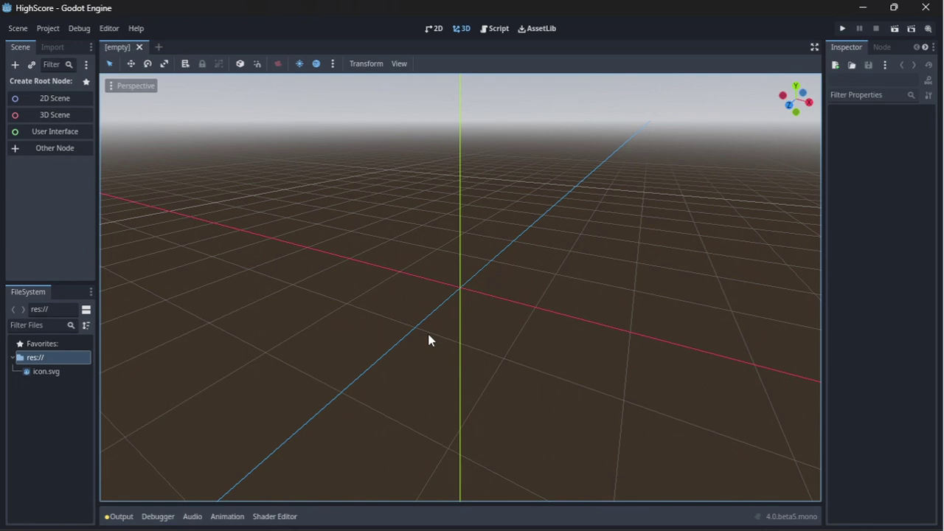
{"action": "left_click", "coordinate": [73, 137]}
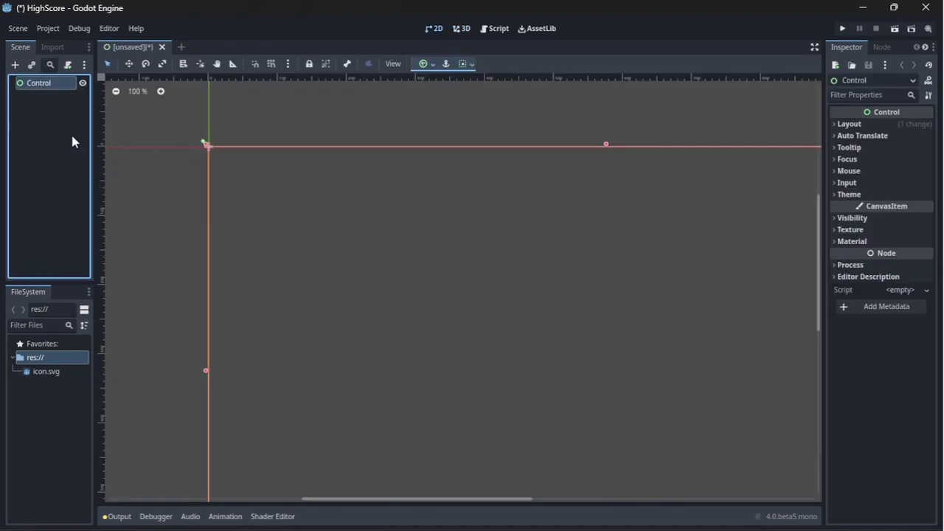
{"action": "left_click_drag", "start_coordinate": [95, 157], "coordinate": [133, 157]}
{"action": "left_click_drag", "start_coordinate": [382, 502], "coordinate": [399, 498]}
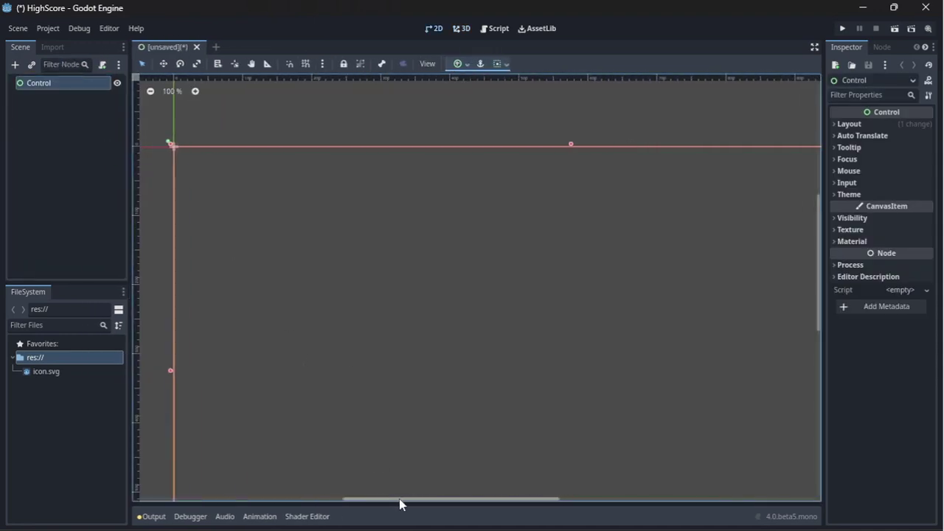
{"action": "scroll", "coordinate": [399, 387], "scroll_direction": "down", "scroll_amount": 5}
{"action": "left_click_drag", "start_coordinate": [818, 163], "coordinate": [817, 272]}
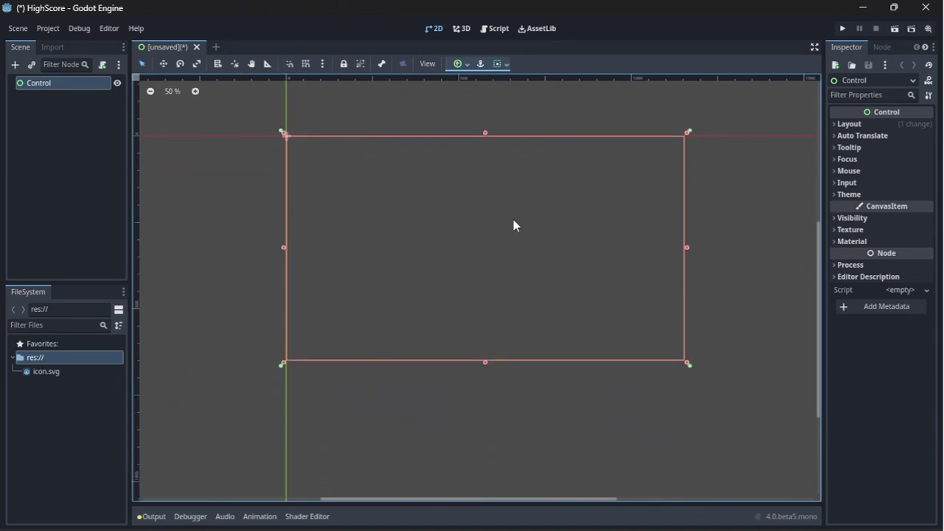
Add an ItemList child under Control and resize it into a box at about (356, 16) px
{"action": "left_click", "coordinate": [16, 65]}
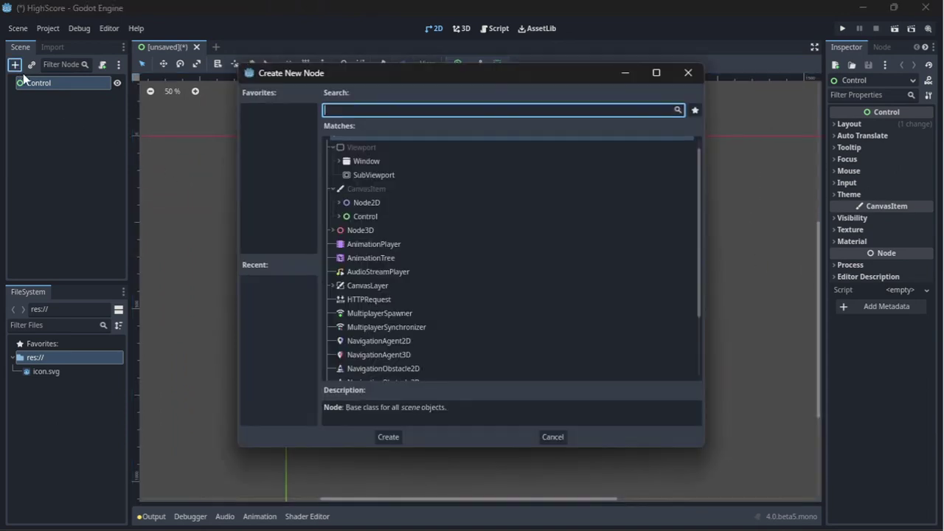
{"action": "type", "text": "it"}
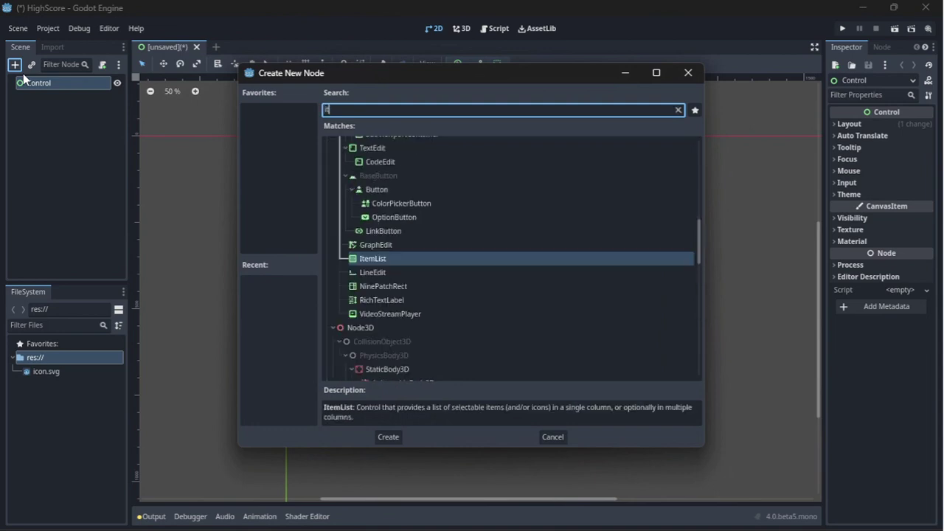
{"action": "type", "text": "em"}
{"action": "key", "text": "Return"}
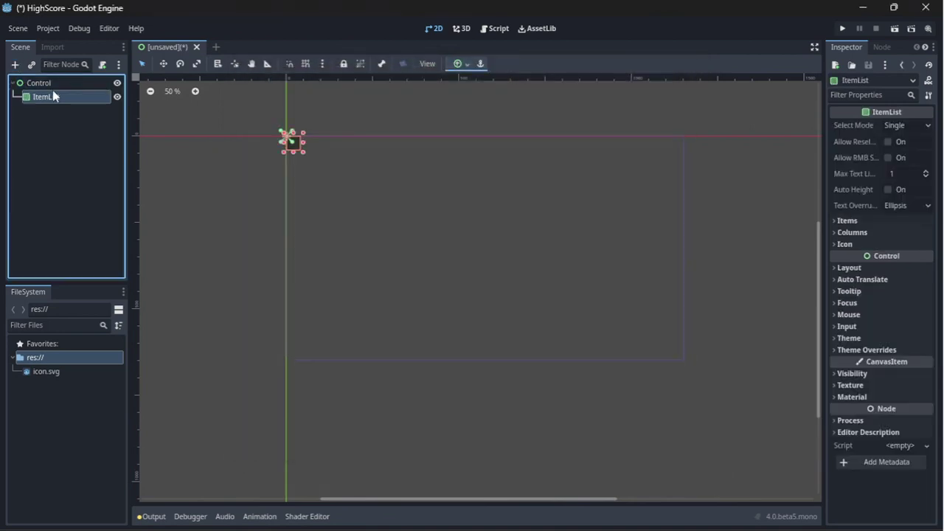
{"action": "left_click_drag", "start_coordinate": [307, 158], "coordinate": [442, 310]}
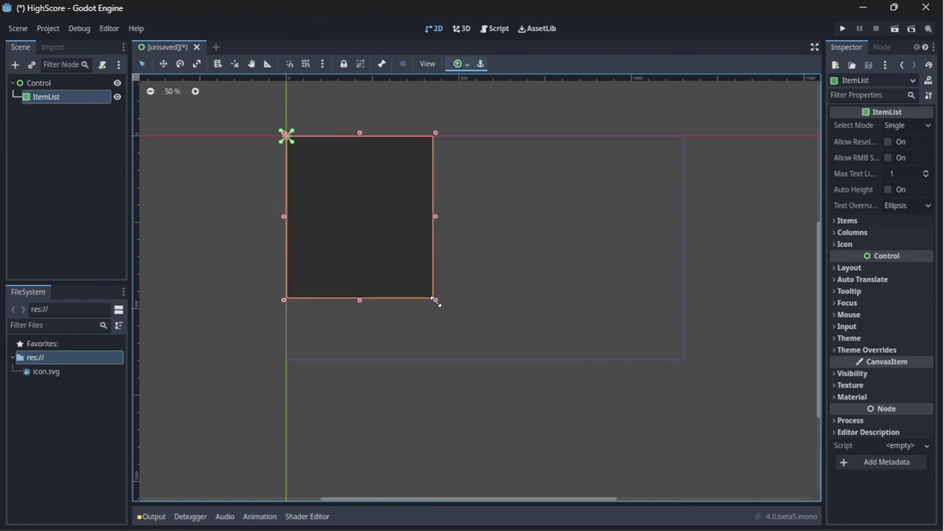
{"action": "mouse_move", "coordinate": [384, 239]}
{"action": "left_mouse_down"}
{"action": "mouse_move", "coordinate": [514, 257]}
{"action": "mouse_move", "coordinate": [506, 239]}
{"action": "left_mouse_up"}
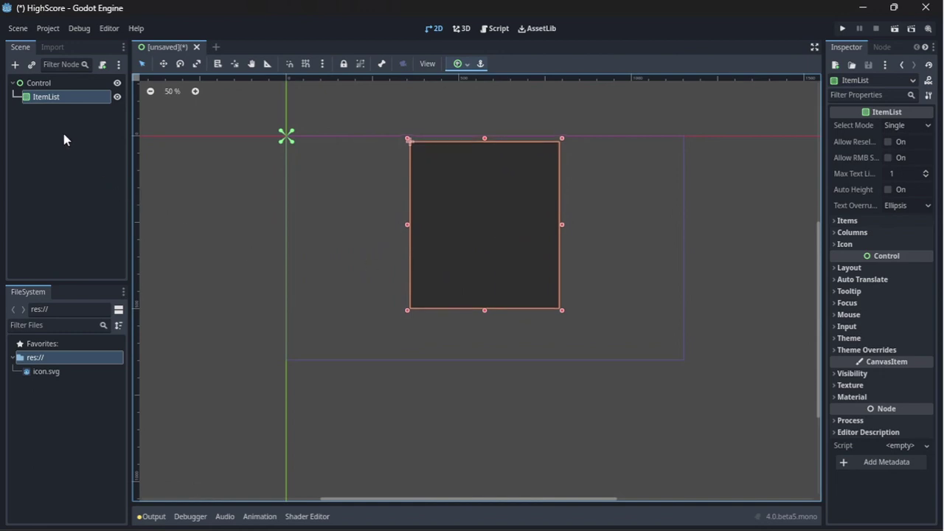
Add a Button under Control labelled 'Registrar pontos' and place it below the list's left side
{"action": "left_click", "coordinate": [39, 83]}
{"action": "left_click", "coordinate": [15, 64]}
{"action": "type", "text": "b"}
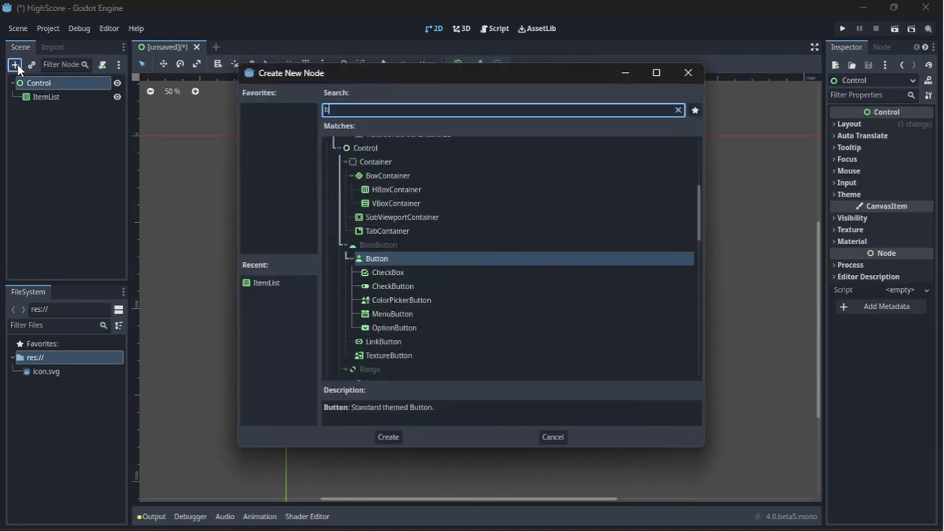
{"action": "type", "text": "utton"}
{"action": "key", "text": "Escape"}
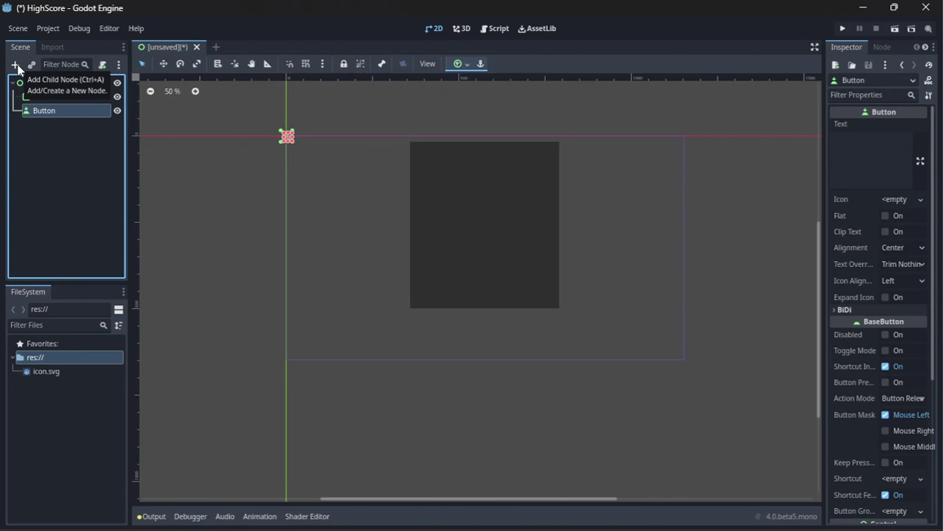
{"action": "left_click", "coordinate": [871, 148]}
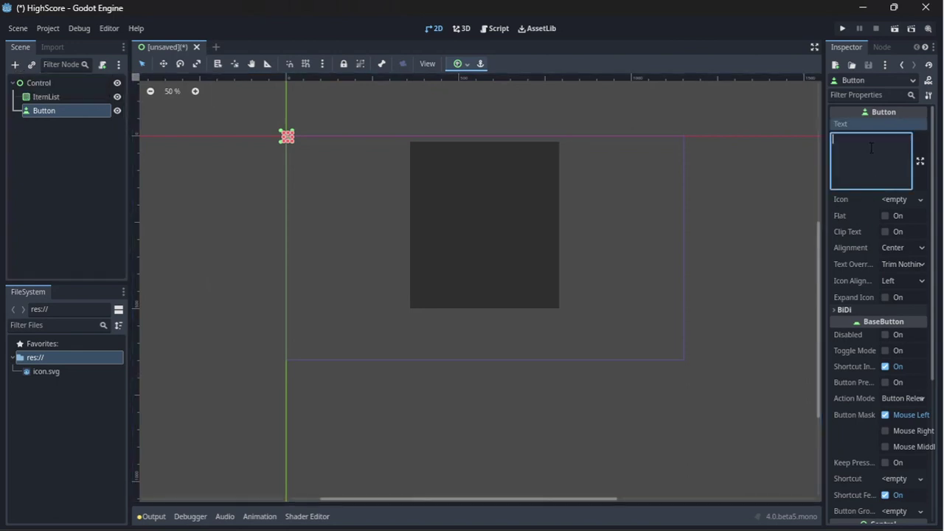
{"action": "type", "text": "Regis"}
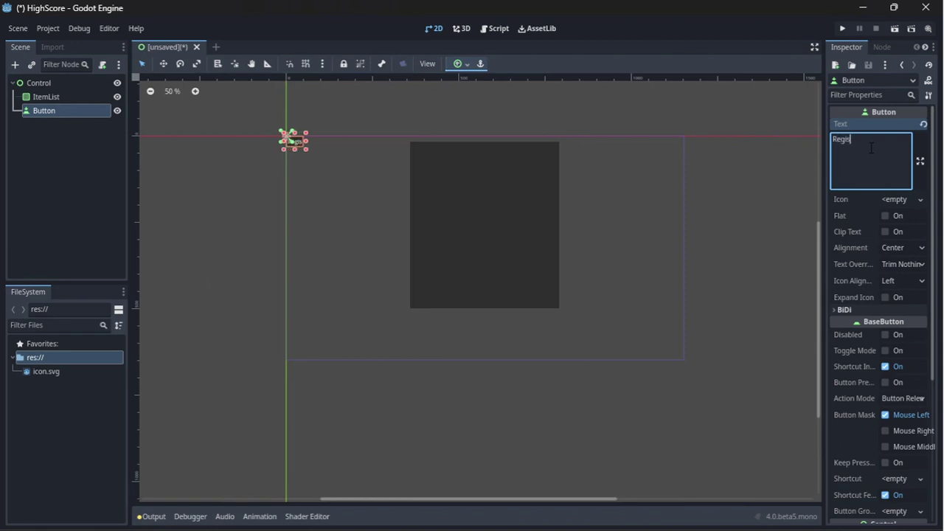
{"action": "type", "text": "trar pont"}
{"action": "type", "text": "os"}
{"action": "left_click", "coordinate": [335, 155]}
{"action": "mouse_move", "coordinate": [354, 160]}
{"action": "left_mouse_down"}
{"action": "mouse_move", "coordinate": [396, 337]}
{"action": "mouse_move", "coordinate": [412, 336]}
{"action": "left_mouse_up"}
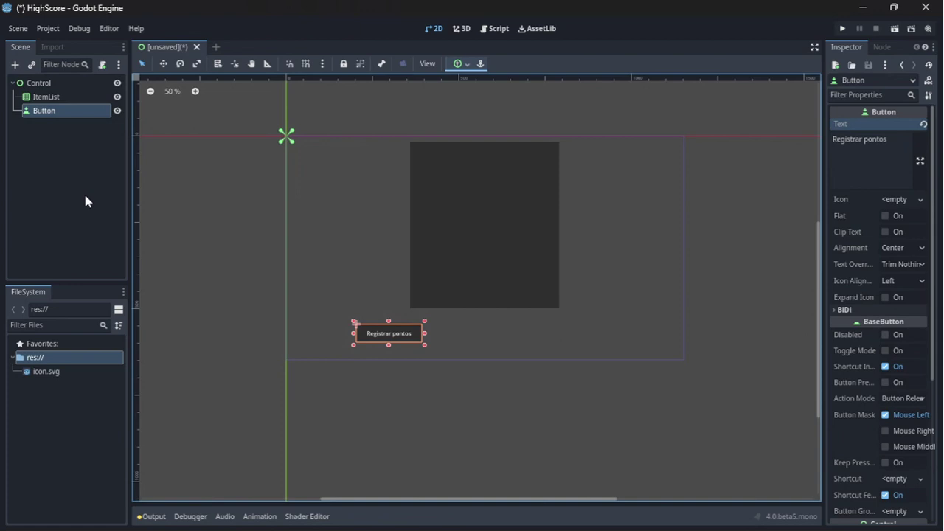
Duplicate the Registrar pontos button and move the copy to its right
{"action": "left_click", "coordinate": [81, 164]}
{"action": "left_click", "coordinate": [49, 115]}
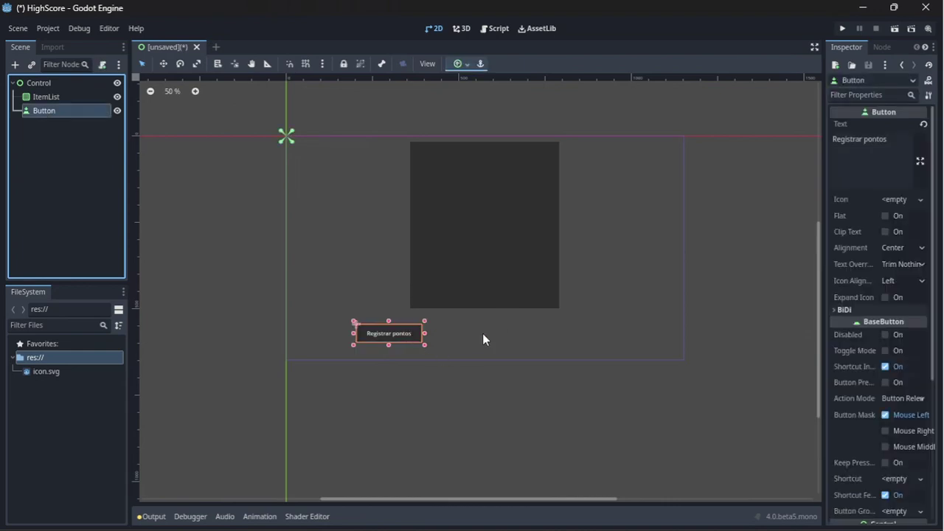
{"action": "key", "text": "ctrl+d"}
{"action": "mouse_move", "coordinate": [391, 332]}
{"action": "left_mouse_down"}
{"action": "mouse_move", "coordinate": [621, 332]}
{"action": "mouse_move", "coordinate": [583, 332]}
{"action": "mouse_move", "coordinate": [595, 331]}
{"action": "left_mouse_up"}
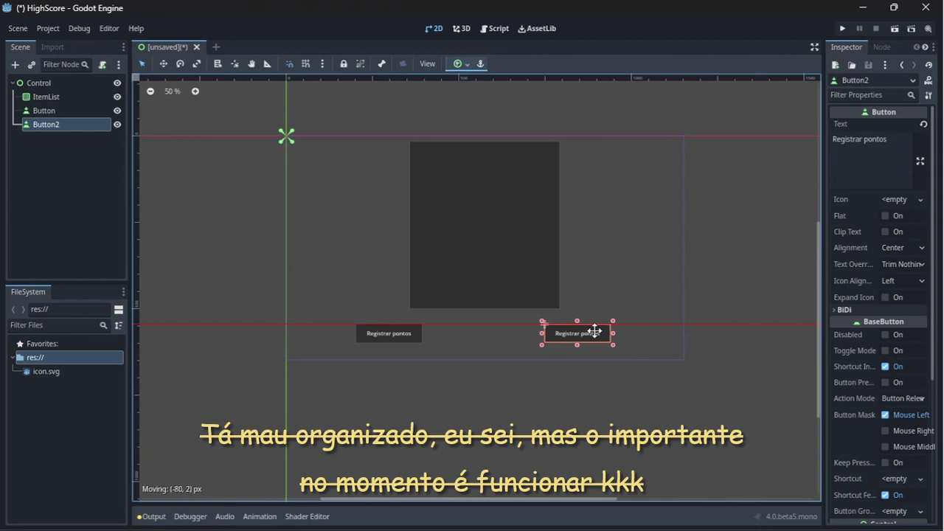
Replace the duplicated Button2's label text with 'Mostrar Pontos'
{"action": "left_click", "coordinate": [889, 144]}
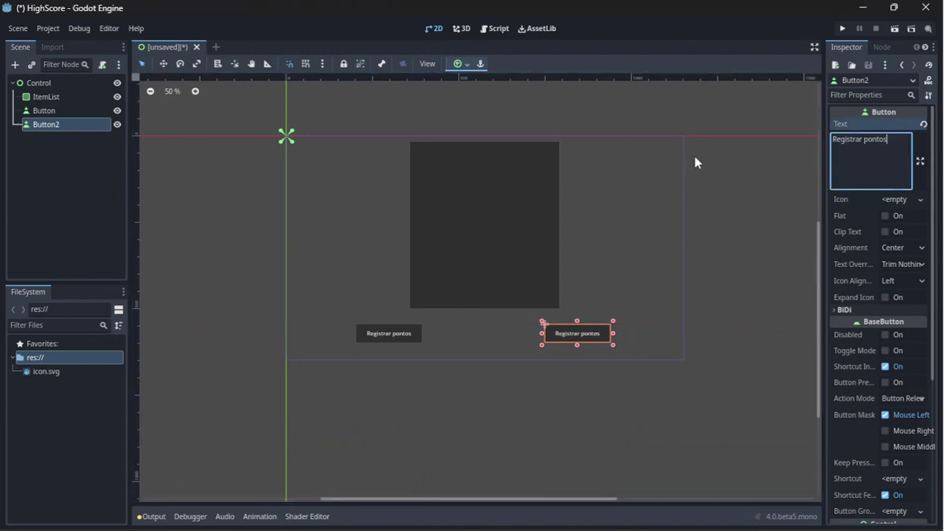
{"action": "key", "text": "ctrl+a"}
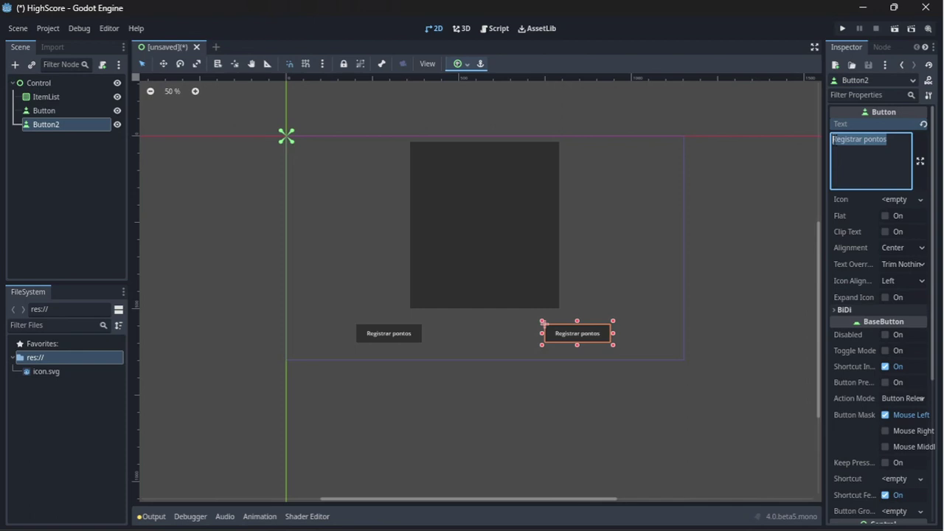
{"action": "type", "text": "Mostrar "}
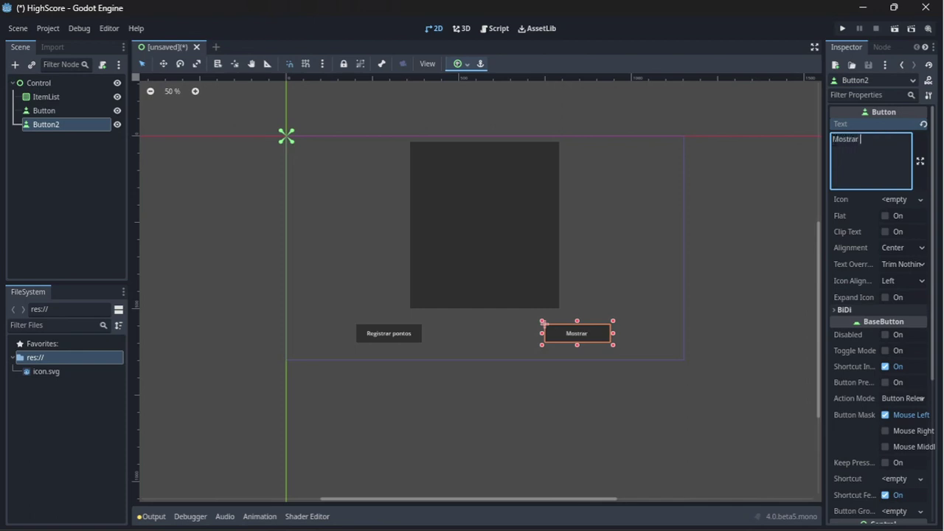
{"action": "type", "text": "Pontos"}
{"action": "left_click", "coordinate": [54, 125]}
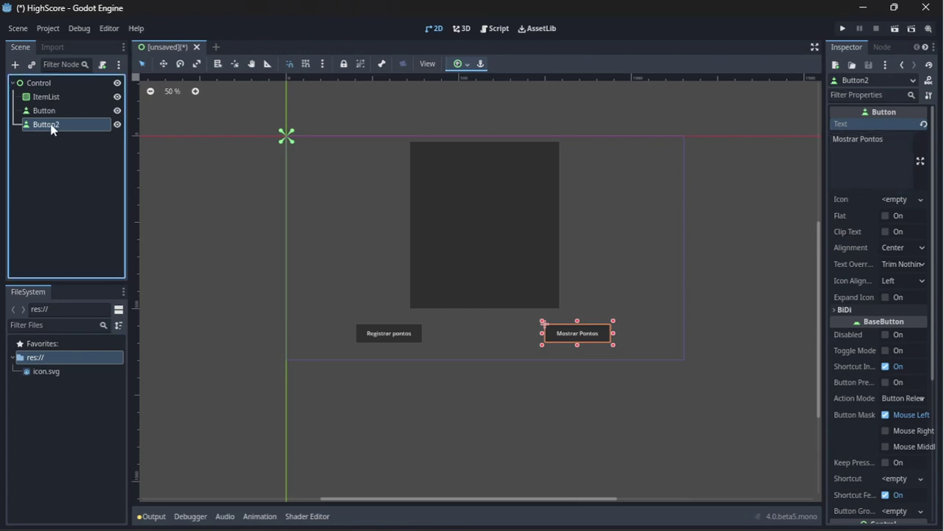
{"action": "left_click", "coordinate": [50, 124]}
Rename the button nodes to MostrarPontos and RegistrarPontos
{"action": "type", "text": "Mo"}
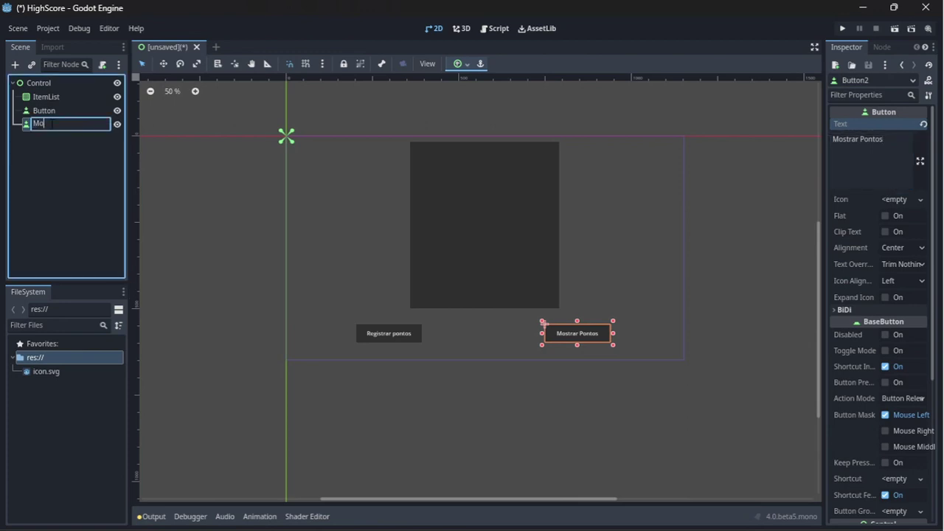
{"action": "type", "text": "strarP"}
{"action": "type", "text": "o"}
{"action": "type", "text": "ntos"}
{"action": "key", "text": "Return"}
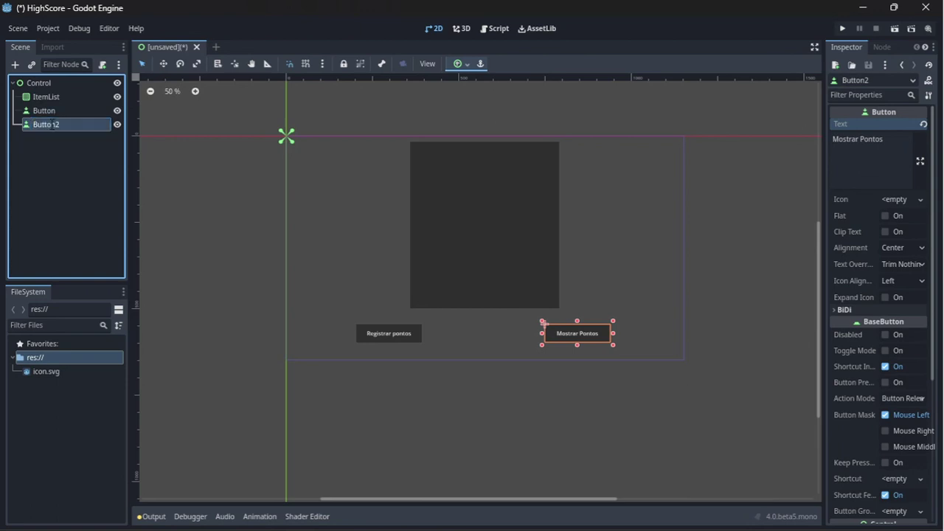
{"action": "left_click", "coordinate": [49, 117]}
{"action": "double_click", "coordinate": [50, 112]}
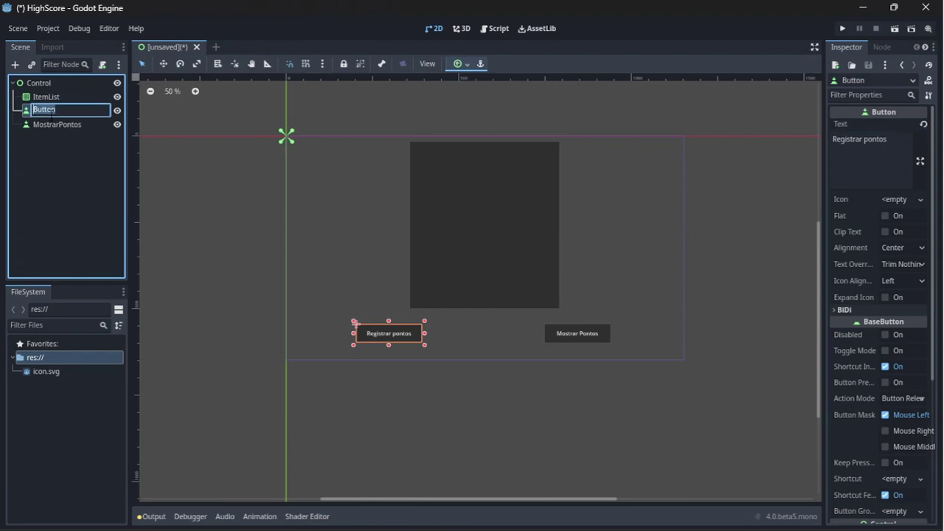
{"action": "type", "text": "Regist"}
{"action": "type", "text": "rarPontos"}
{"action": "key", "text": "Return"}
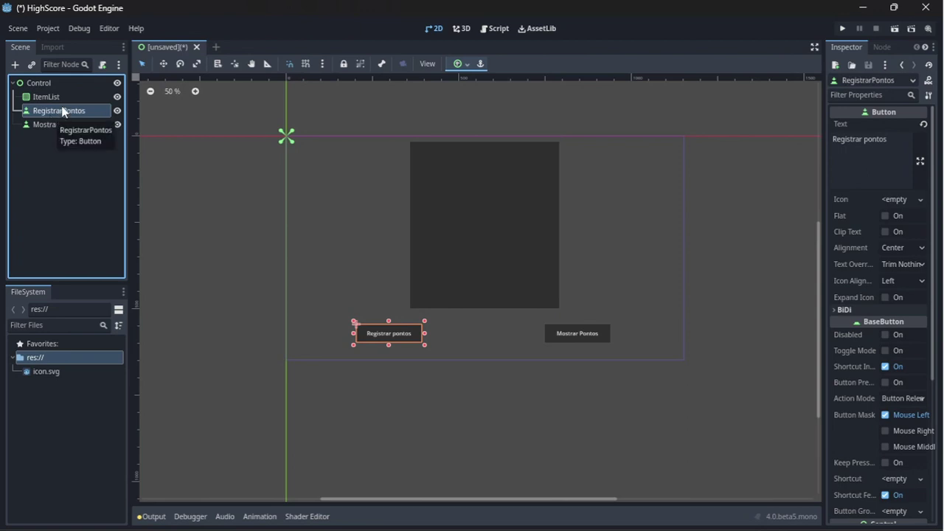
Rename the ItemList node to ListaPontuacao
{"action": "left_click", "coordinate": [60, 101]}
{"action": "double_click", "coordinate": [60, 100]}
{"action": "key", "text": "BackSpace"}
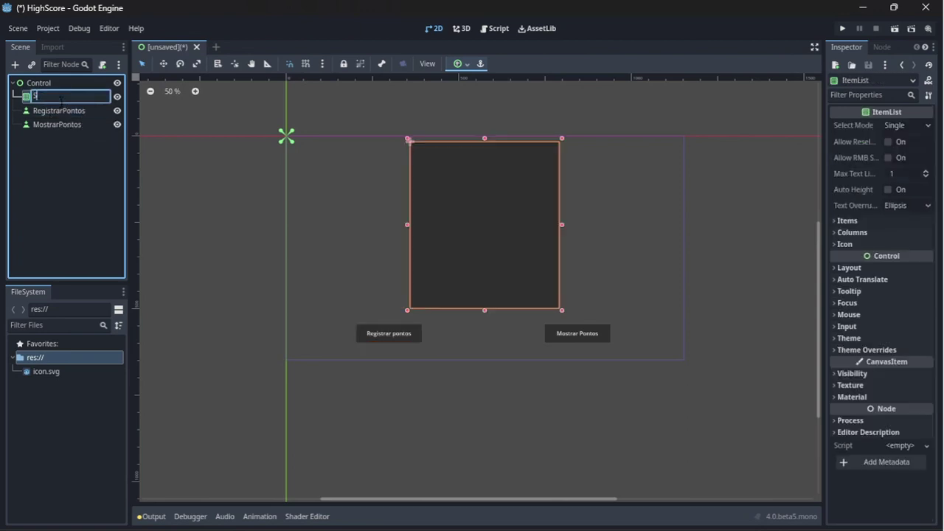
{"action": "type", "text": "Sc"}
{"action": "key", "text": "BackSpace"}
{"action": "key", "text": "BackSpace"}
{"action": "type", "text": "ListaPon"}
{"action": "type", "text": "tuacao"}
{"action": "key", "text": "Return"}
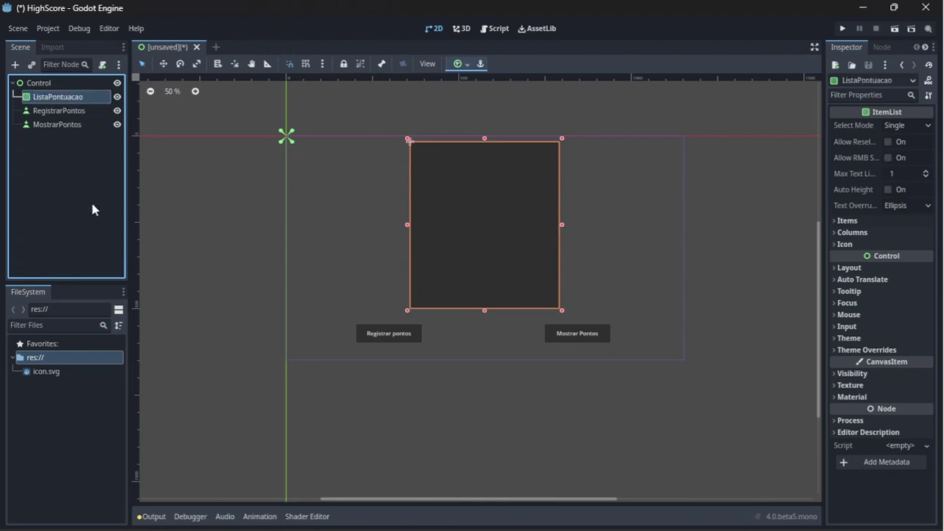
{"action": "left_click", "coordinate": [85, 180]}
Save the scene as MenuPrincipal.tscn in res://
{"action": "key", "text": "ctrl+s"}
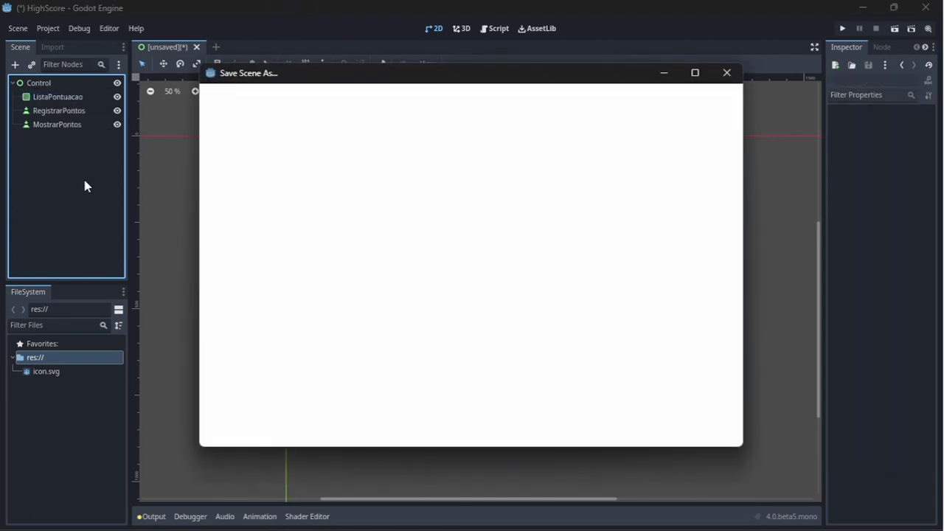
{"action": "type", "text": "M"}
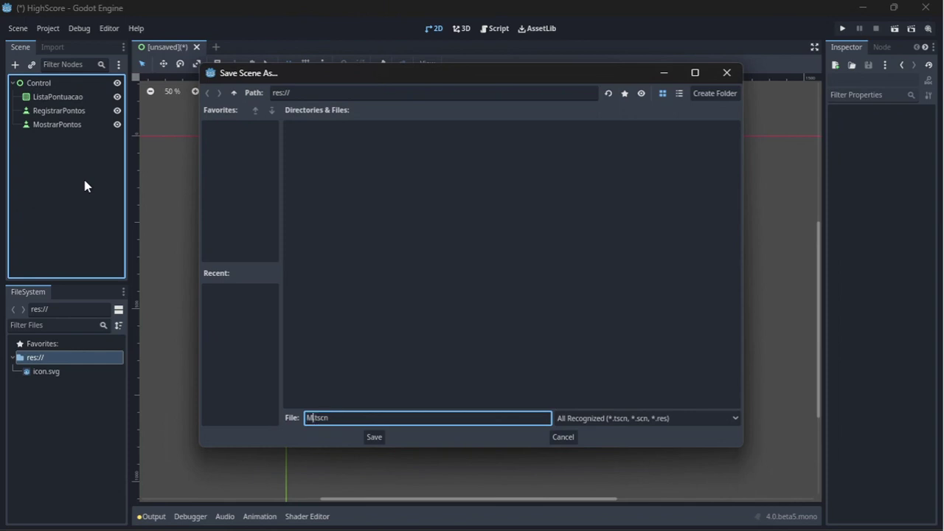
{"action": "type", "text": "enuPrinci"}
{"action": "type", "text": "pal"}
{"action": "key", "text": "Return"}
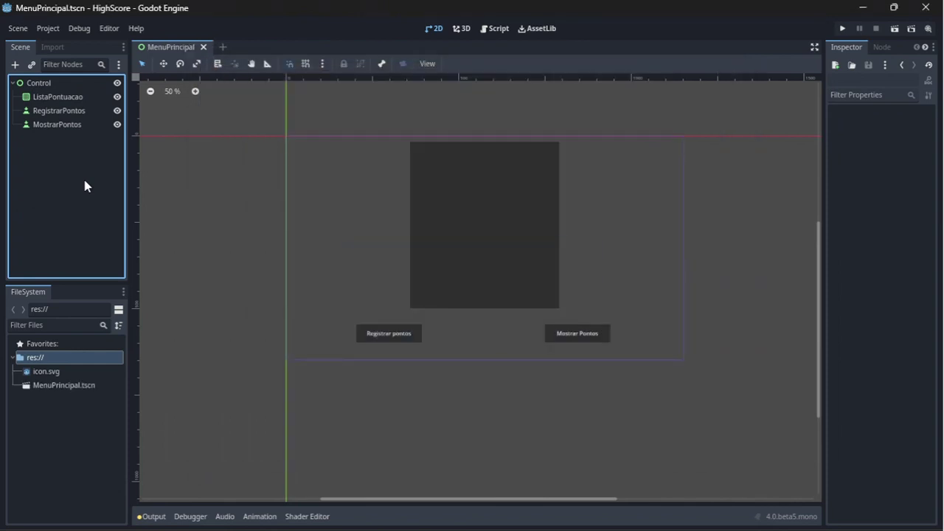